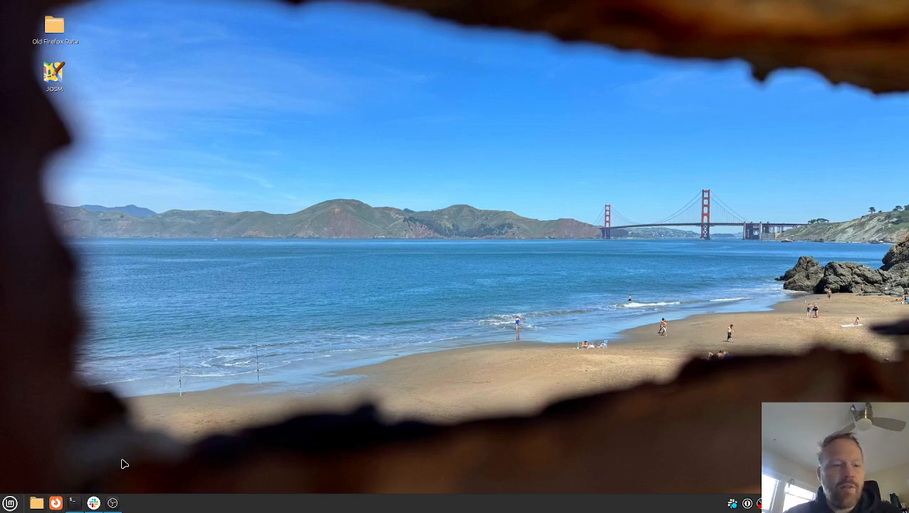
Launch the JOSM map editor.
{"action": "key", "text": "super"}
{"action": "type", "text": "josm"}
{"action": "key", "text": "Return"}
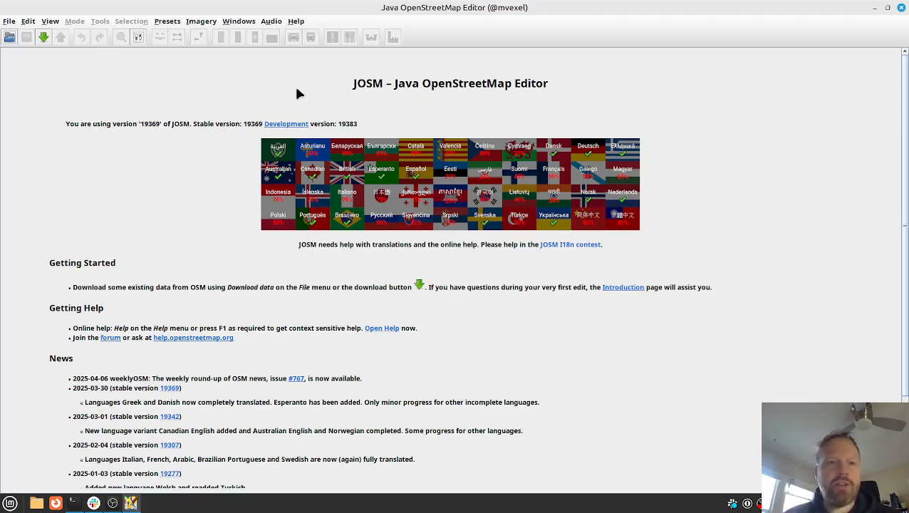
Find the turn lane plugins in the preferences and enable the turnlanes-tagging plugin.
{"action": "key", "text": "F12"}
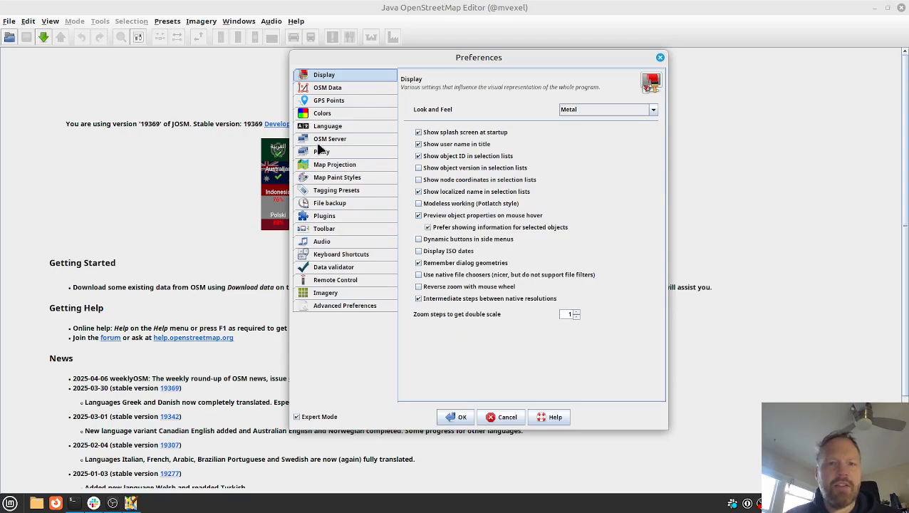
{"action": "left_click", "coordinate": [337, 214]}
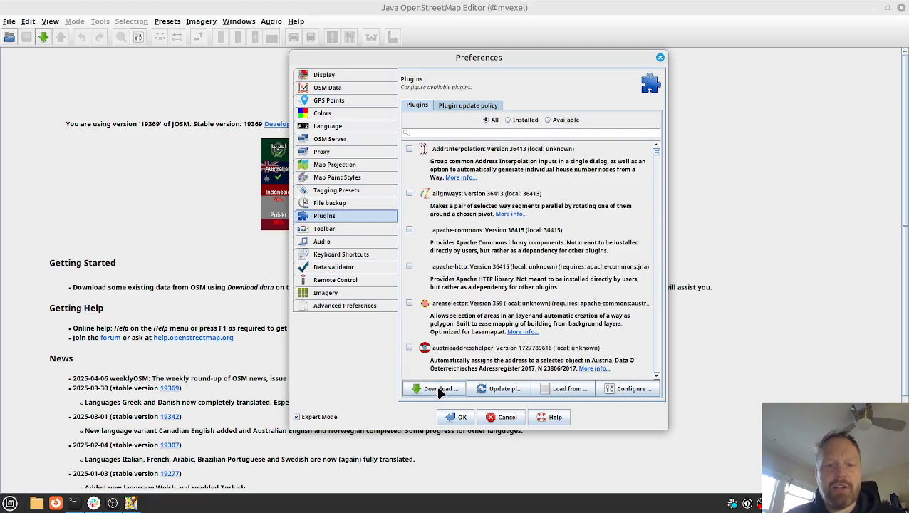
{"action": "left_click", "coordinate": [472, 133]}
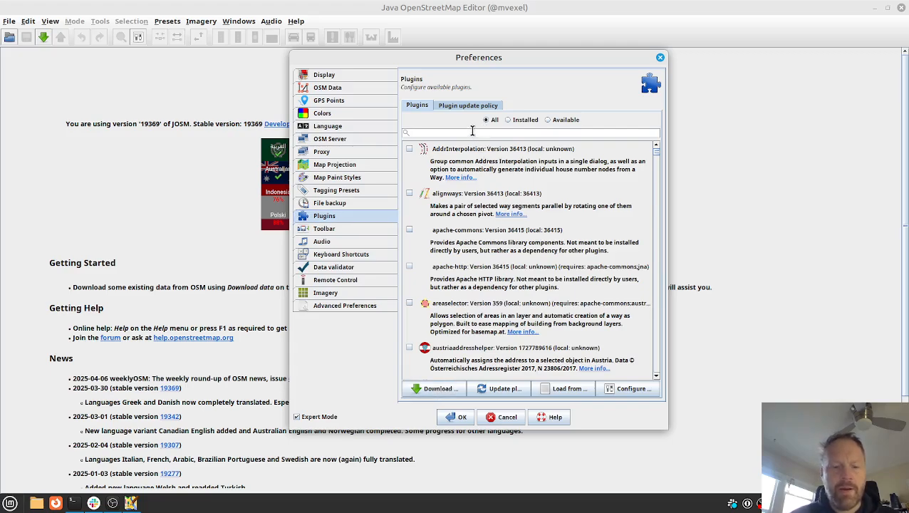
{"action": "type", "text": "turn"}
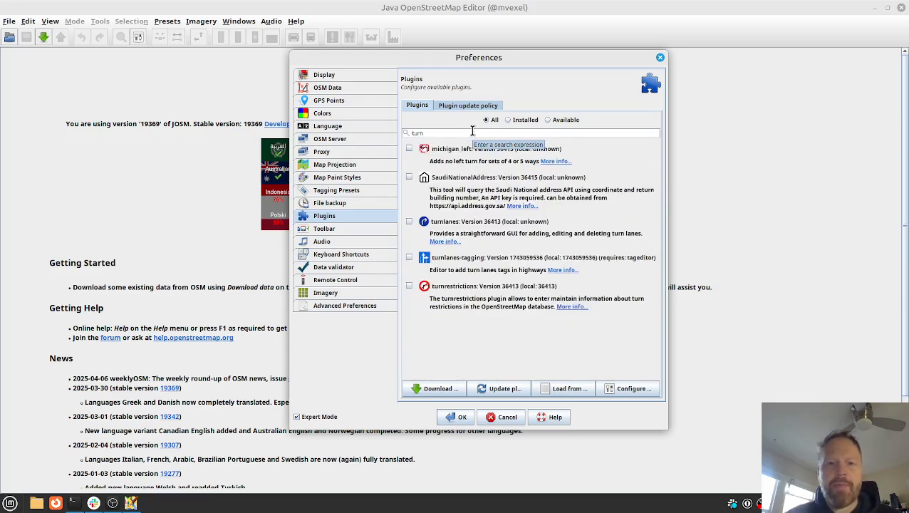
{"action": "type", "text": "lan"}
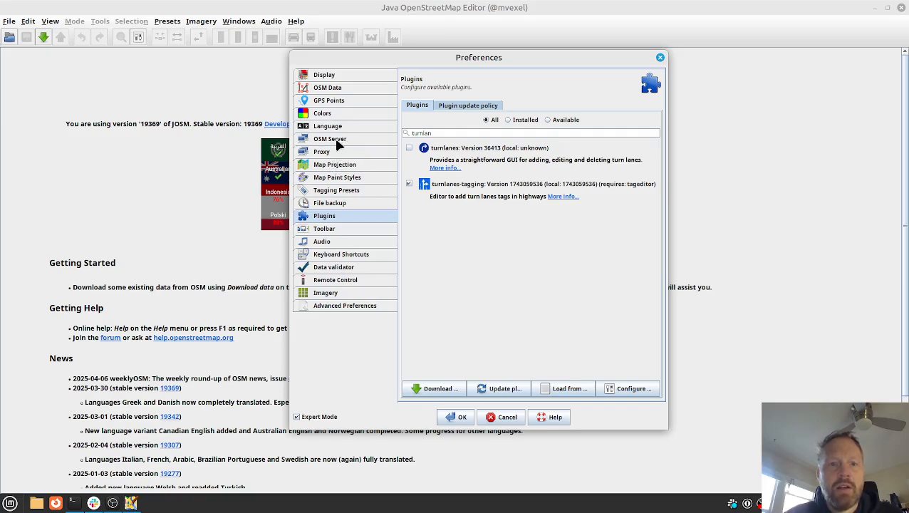
Add the "Lane and road attributes" map paint style to the active styles and save the preferences.
{"action": "left_click", "coordinate": [338, 178]}
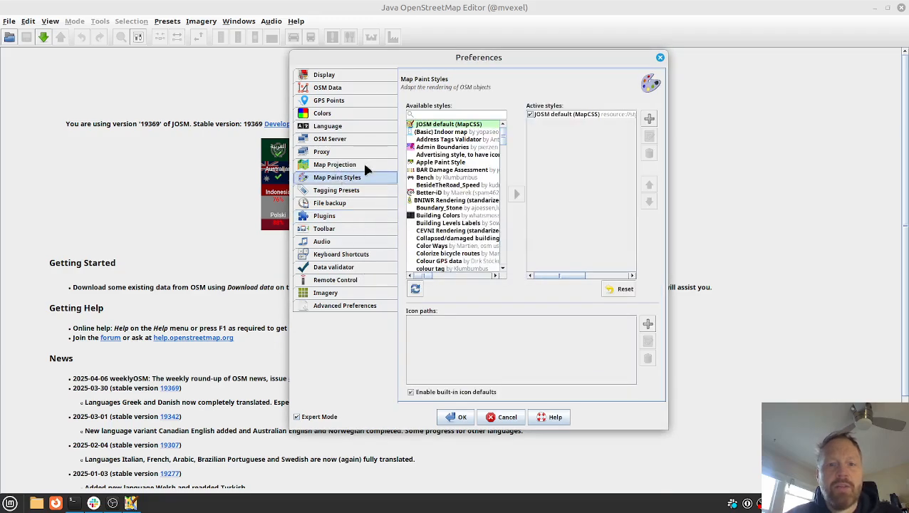
{"action": "left_click", "coordinate": [435, 115]}
{"action": "type", "text": "lane"}
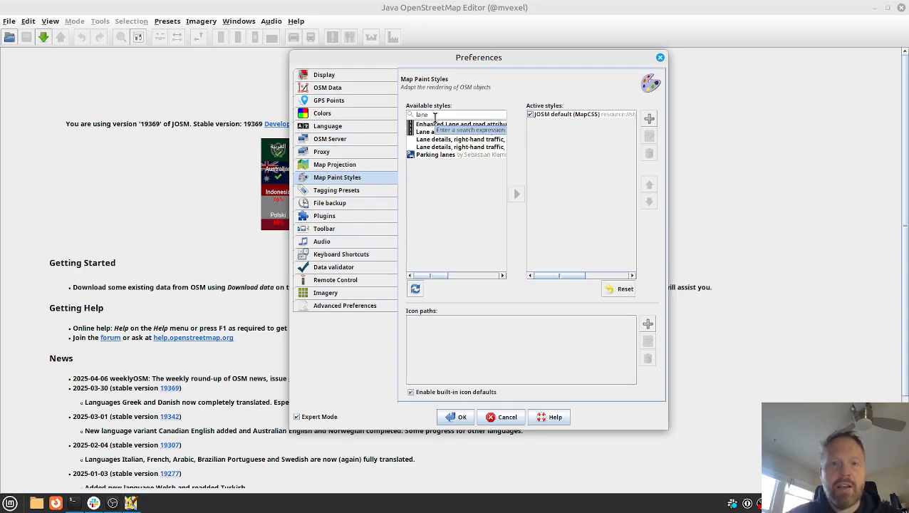
{"action": "mouse_move", "coordinate": [445, 132]}
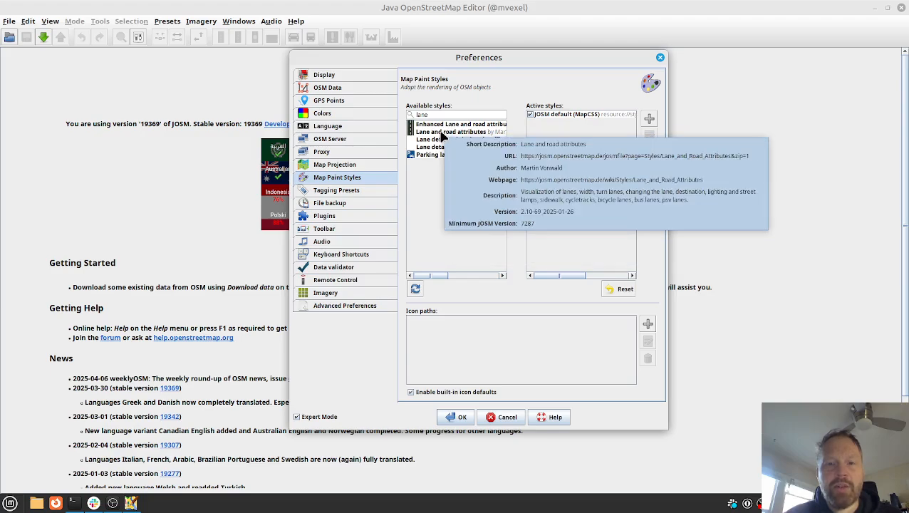
{"action": "left_click", "coordinate": [442, 135]}
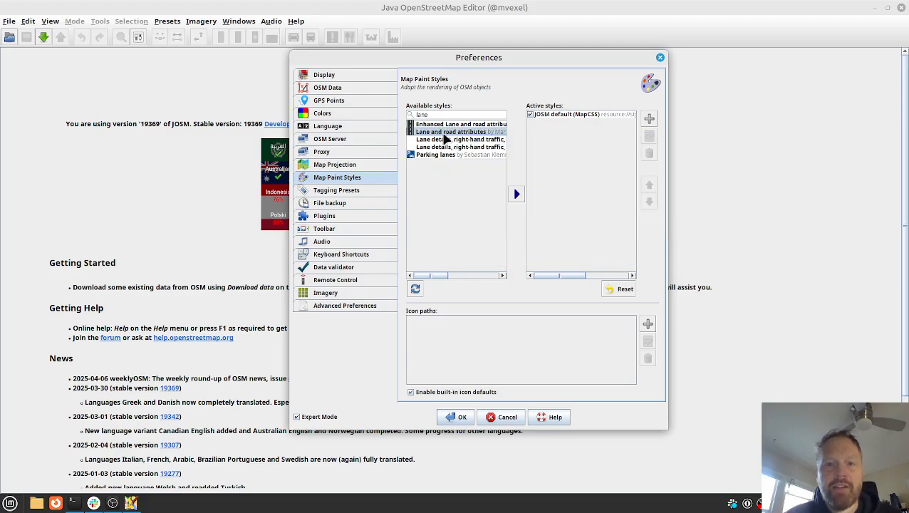
{"action": "left_click", "coordinate": [446, 125]}
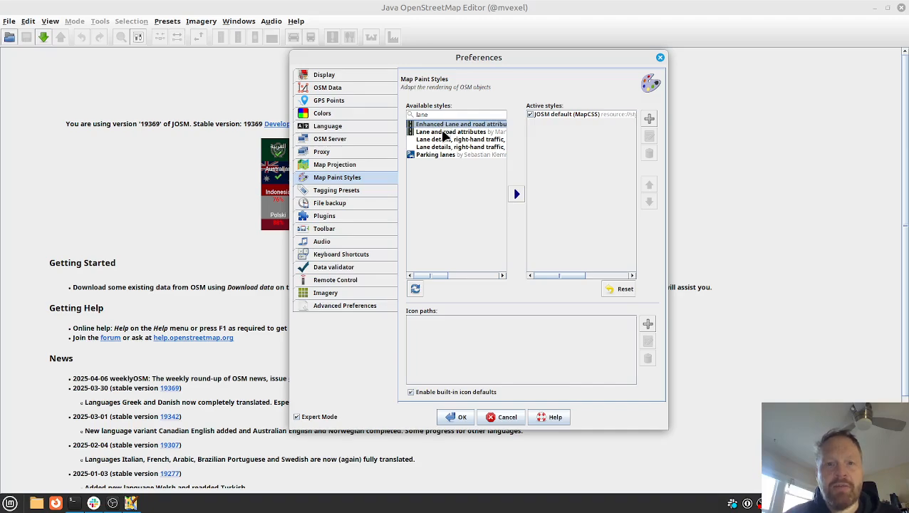
{"action": "left_click", "coordinate": [443, 134]}
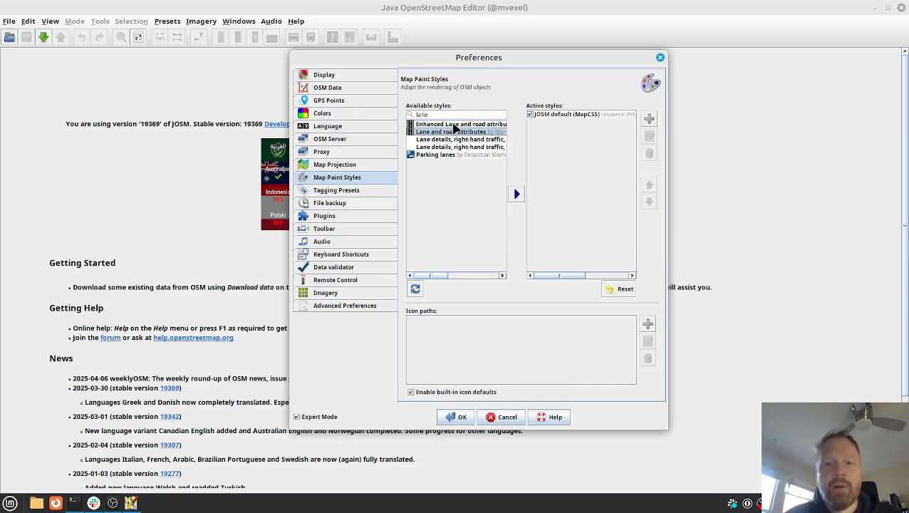
{"action": "mouse_move", "coordinate": [453, 125]}
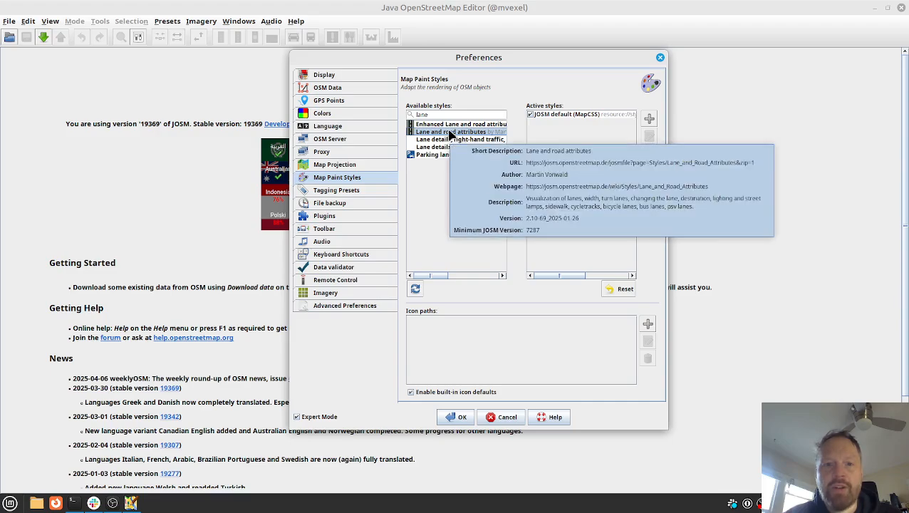
{"action": "left_click", "coordinate": [517, 194]}
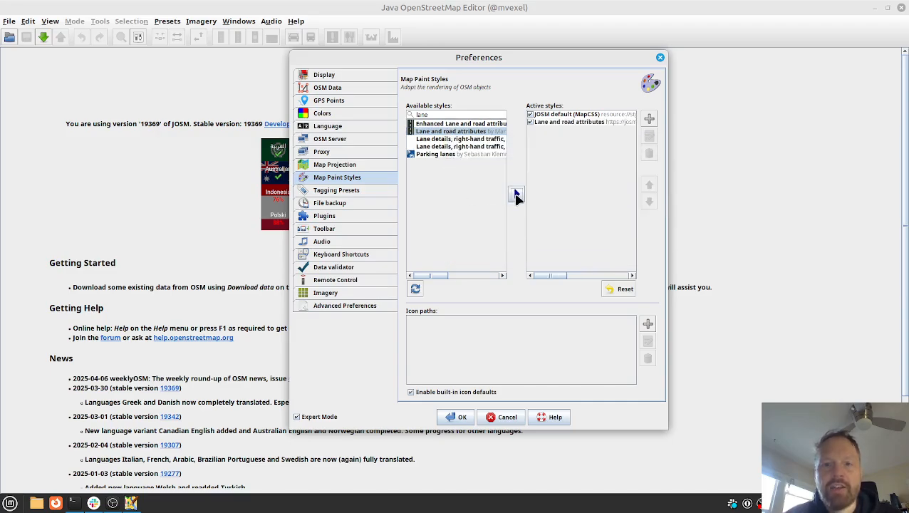
{"action": "left_click", "coordinate": [464, 421]}
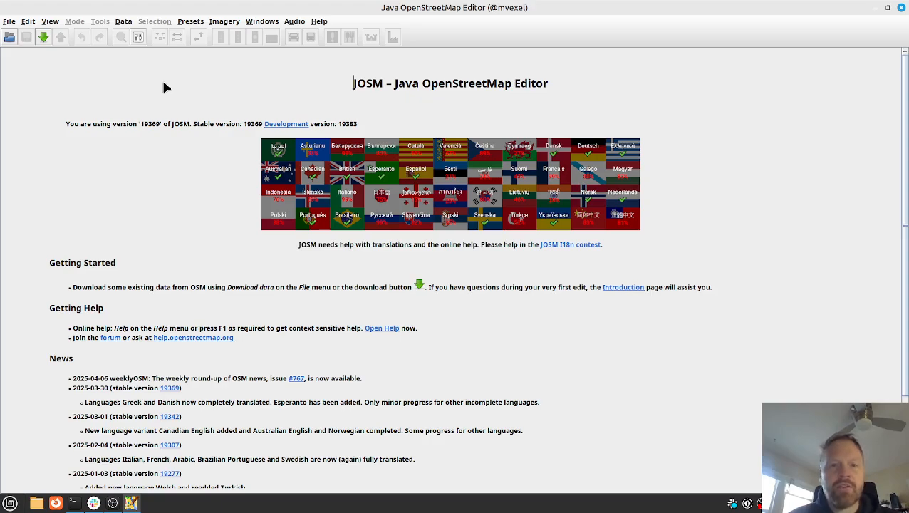
Download the OpenStreetMap data for the already marked area at Millcreek.
{"action": "key", "text": "ctrl+shift+Down"}
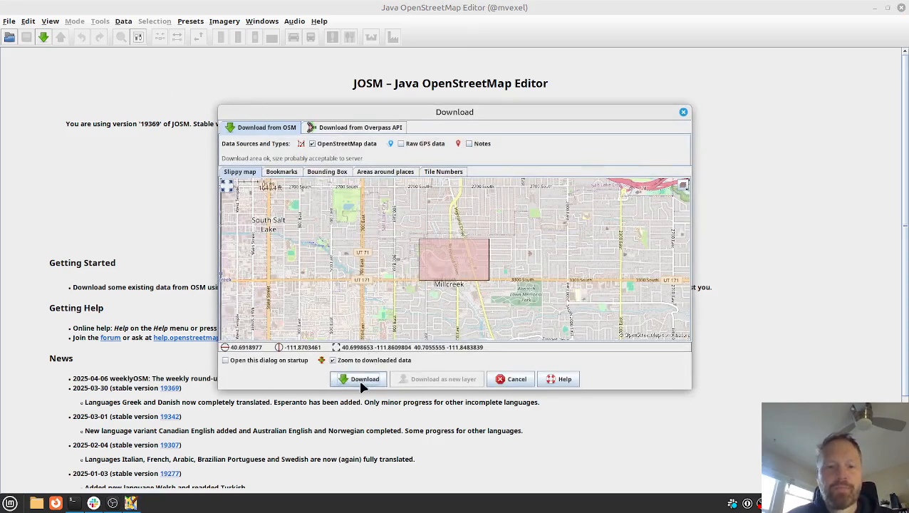
{"action": "left_click", "coordinate": [365, 382]}
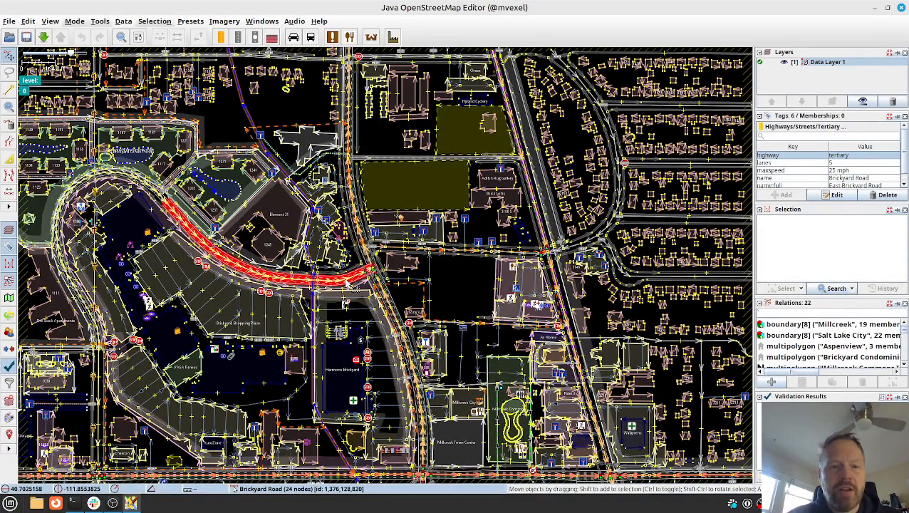
{"action": "scroll", "coordinate": [354, 281], "scroll_direction": "up", "scroll_amount": 6}
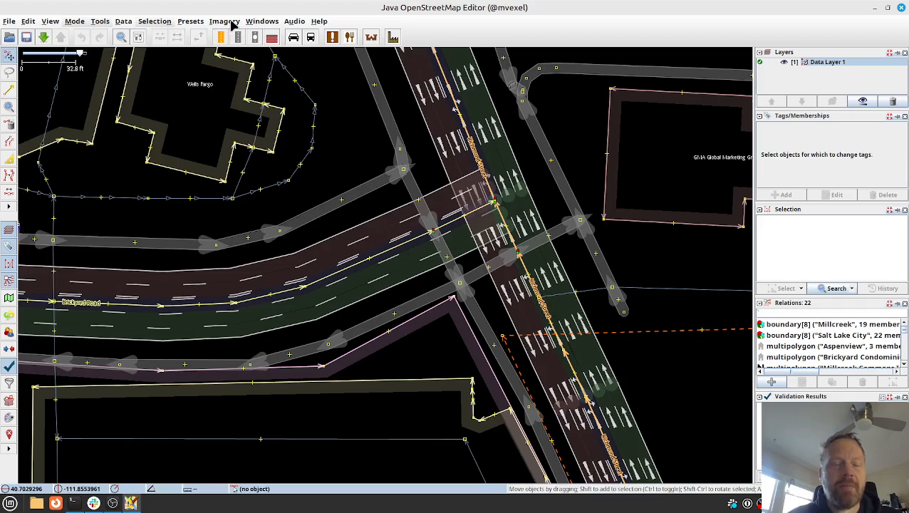
Add Esri World Imagery as the background for the Brickyard Road and Richmond Street intersection.
{"action": "left_click", "coordinate": [236, 24]}
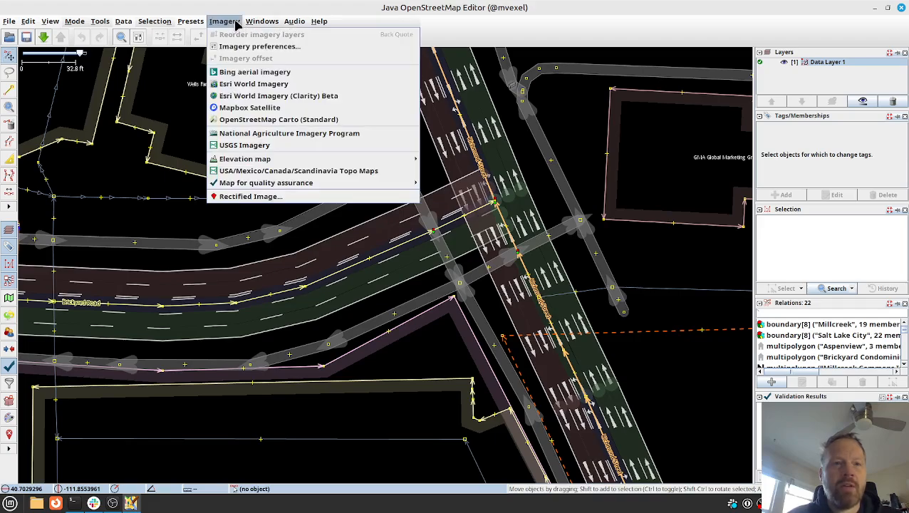
{"action": "left_click", "coordinate": [253, 84]}
{"action": "left_click", "coordinate": [385, 265]}
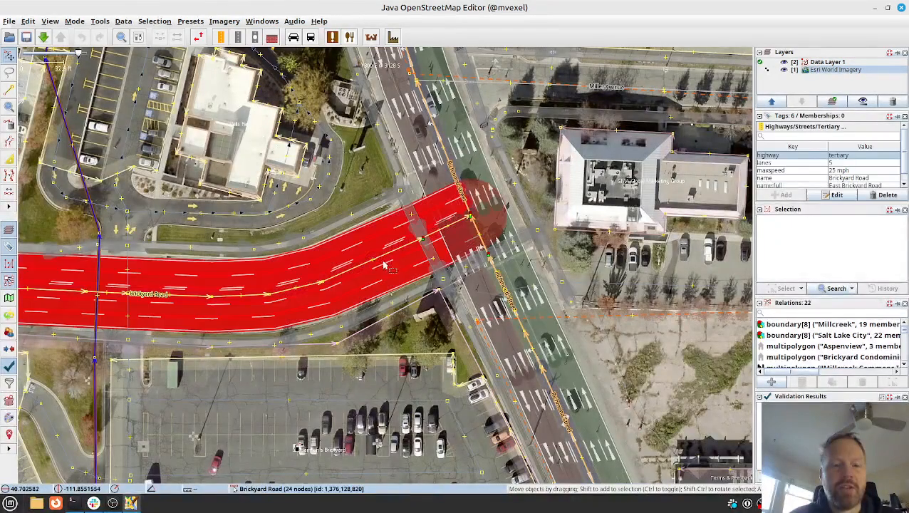
{"action": "scroll", "coordinate": [384, 264], "scroll_direction": "up", "scroll_amount": 1}
{"action": "left_click", "coordinate": [403, 257]}
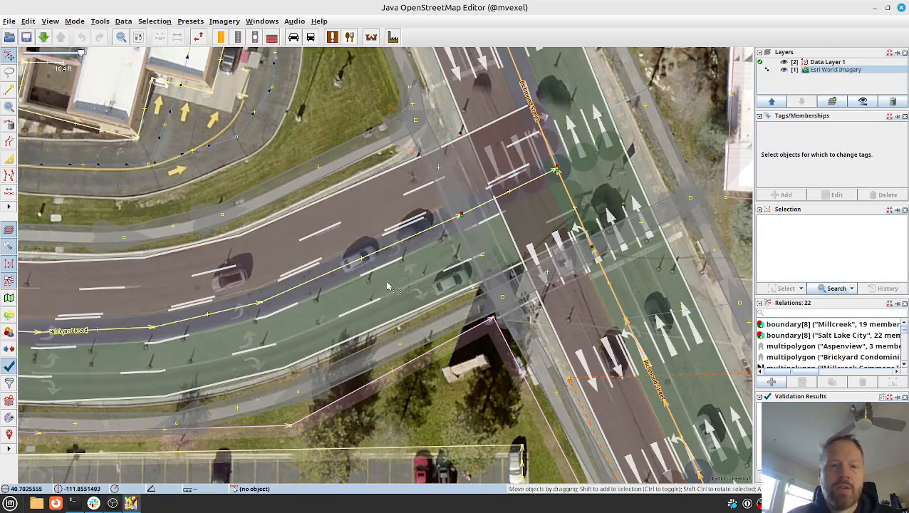
Select the Brickyard Road way, detach the Tags/Memberships panel into a floating window clear of the road, and deselect the way.
{"action": "left_click", "coordinate": [323, 271]}
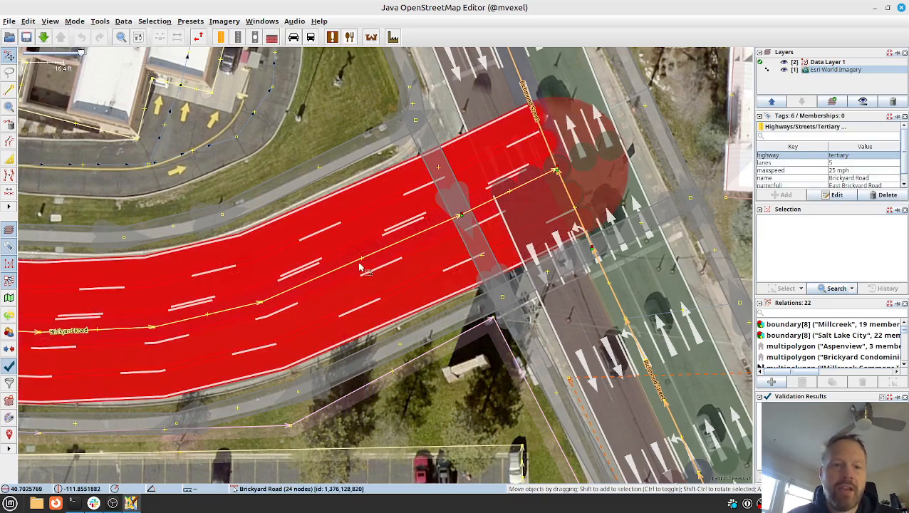
{"action": "left_click", "coordinate": [327, 276]}
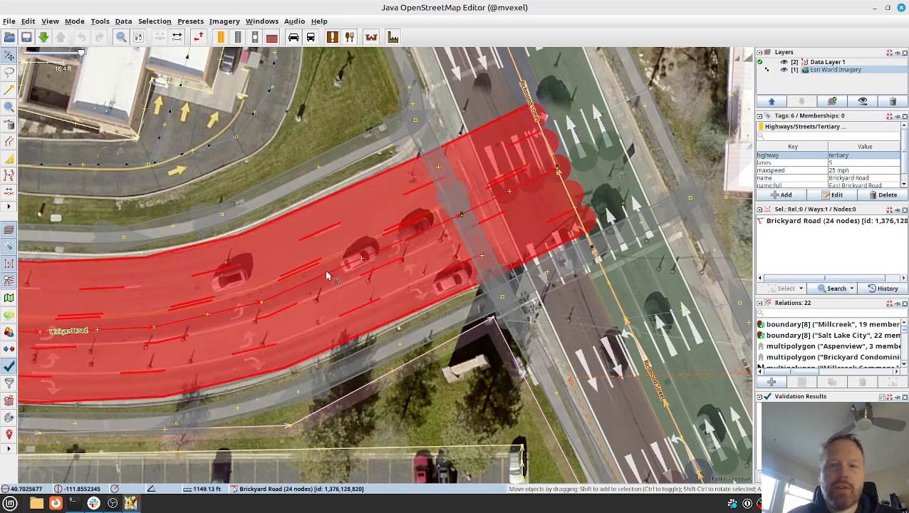
{"action": "left_click", "coordinate": [897, 116]}
{"action": "left_click_drag", "start_coordinate": [532, 285], "coordinate": [560, 350]}
{"action": "left_click_drag", "start_coordinate": [513, 210], "coordinate": [641, 129]}
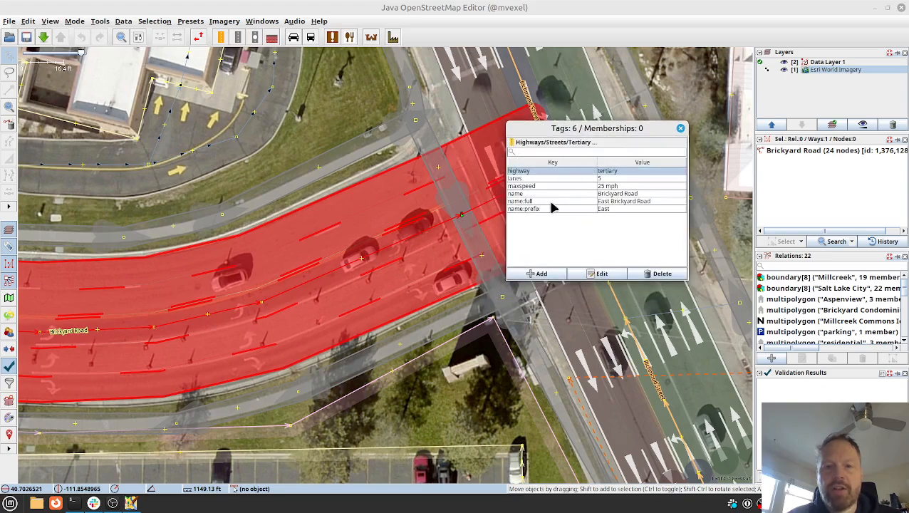
{"action": "left_click", "coordinate": [555, 178]}
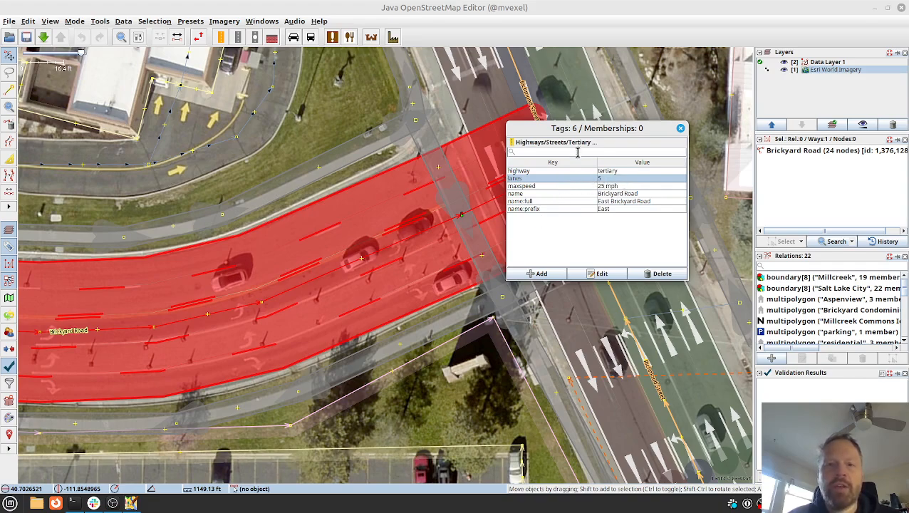
{"action": "left_click_drag", "start_coordinate": [588, 128], "coordinate": [656, 56]}
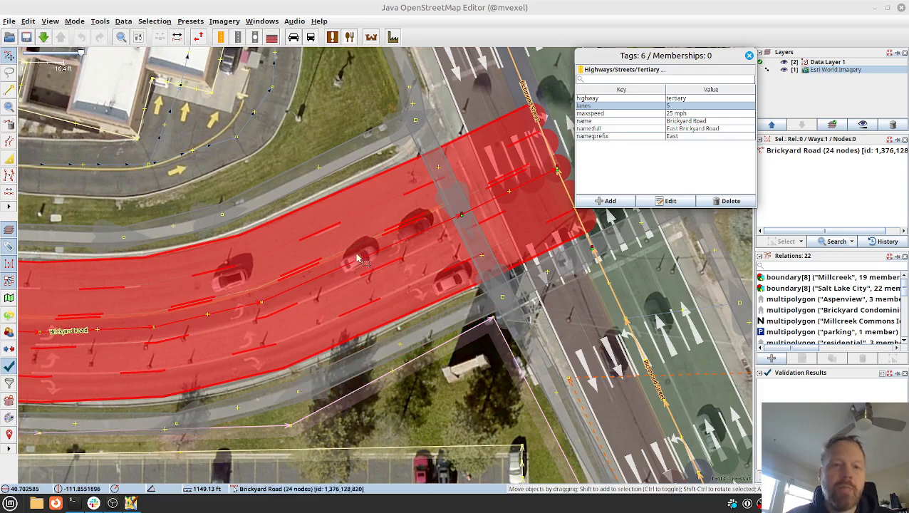
{"action": "left_click", "coordinate": [335, 189]}
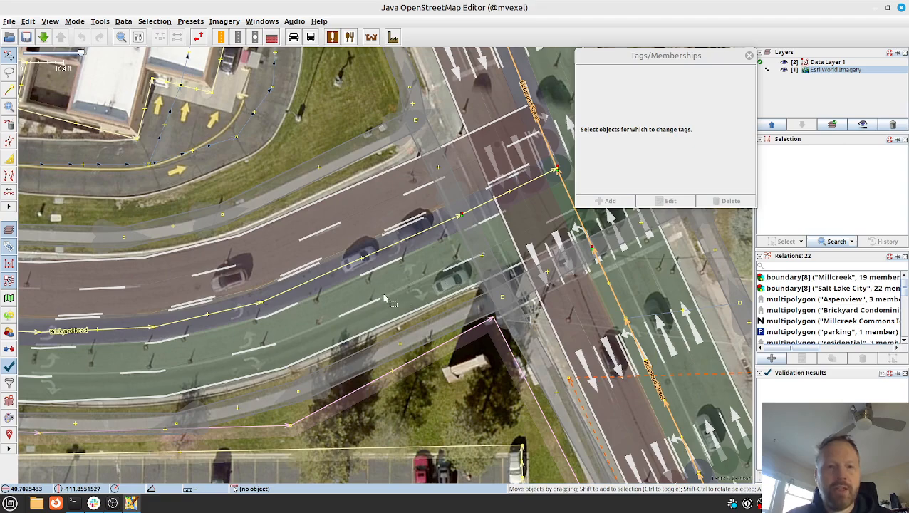
{"action": "left_click", "coordinate": [124, 23]}
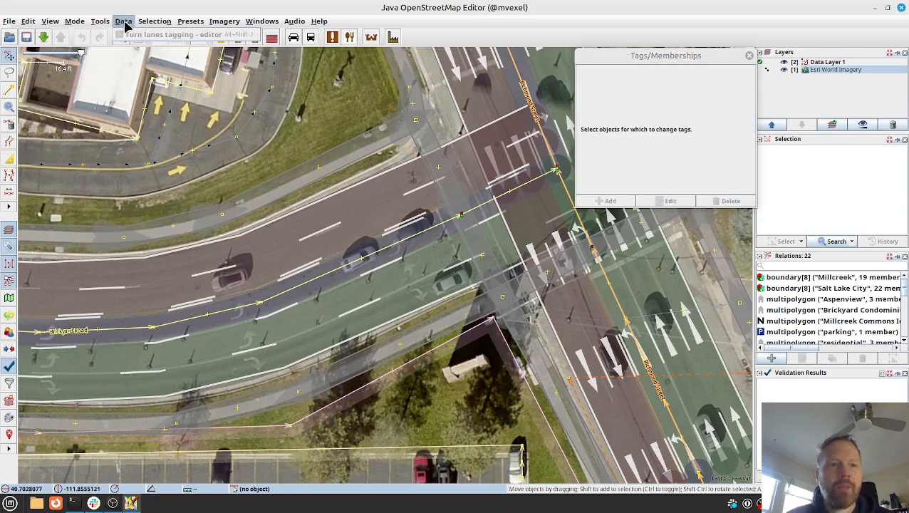
{"action": "left_click", "coordinate": [125, 24]}
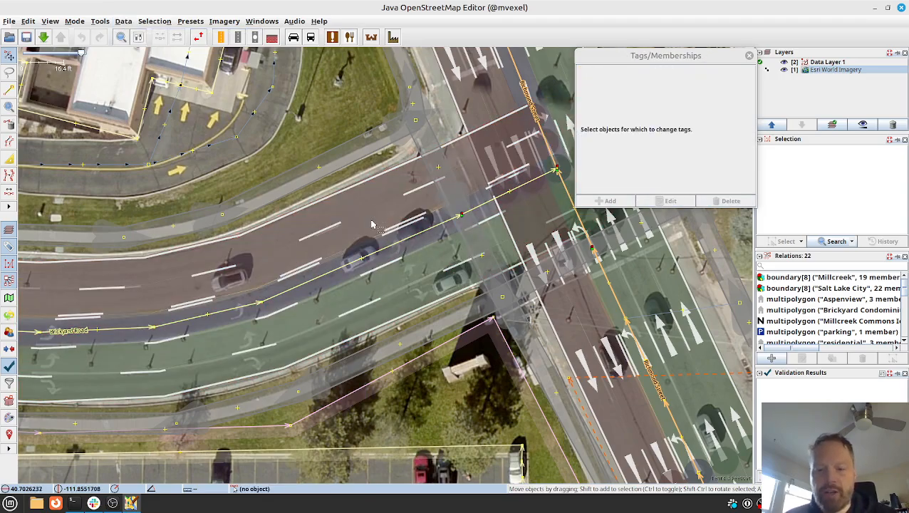
{"action": "key", "text": "F12"}
{"action": "left_click", "coordinate": [333, 88]}
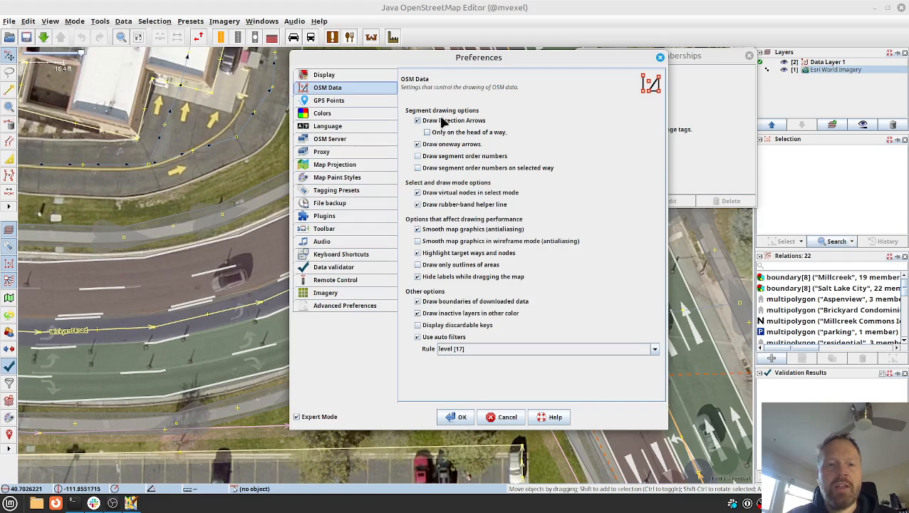
{"action": "left_click", "coordinate": [459, 418]}
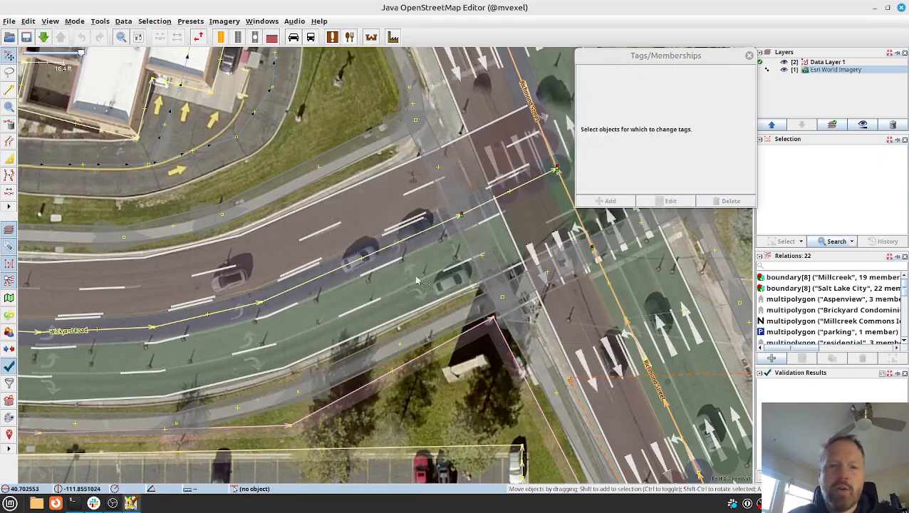
{"action": "left_click", "coordinate": [369, 254]}
{"action": "left_click", "coordinate": [270, 316]}
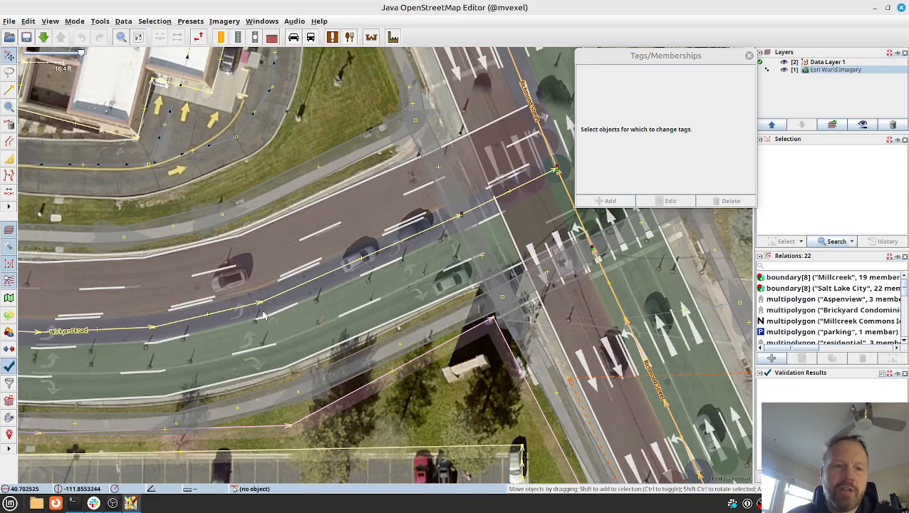
{"action": "left_click", "coordinate": [251, 314]}
{"action": "left_click", "coordinate": [259, 314]}
{"action": "left_click", "coordinate": [276, 311]}
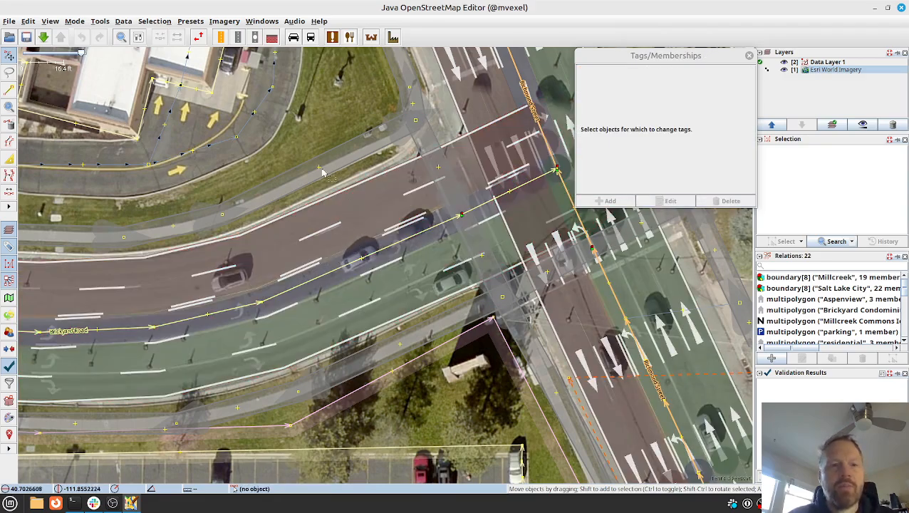
{"action": "left_click", "coordinate": [127, 23]}
{"action": "left_click", "coordinate": [128, 27]}
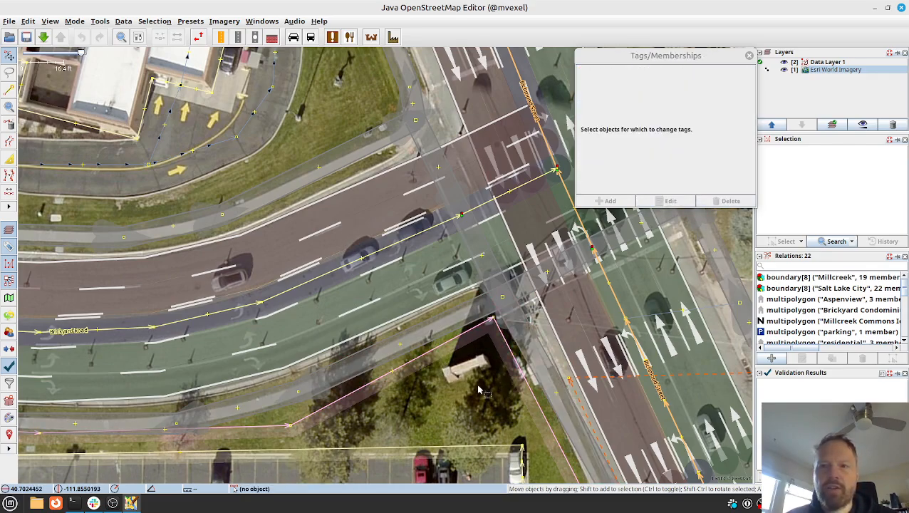
Hide the downloaded data layer to show only the aerial imagery of the intersection.
{"action": "key", "text": "alt+shift+s"}
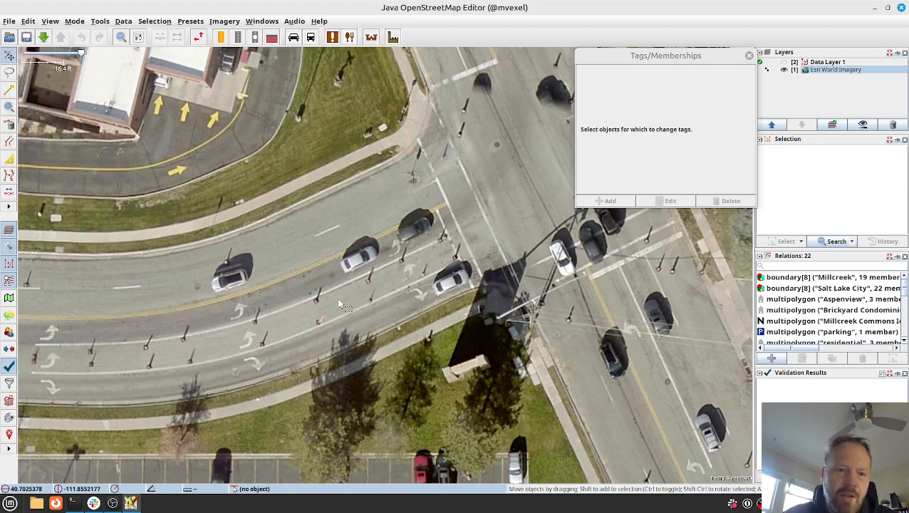
Show the data layer and split Brickyard Road where the turn arrows begin, keeping the history on the 20-node segment and remembering this choice.
{"action": "left_click_drag", "start_coordinate": [183, 349], "coordinate": [311, 339]}
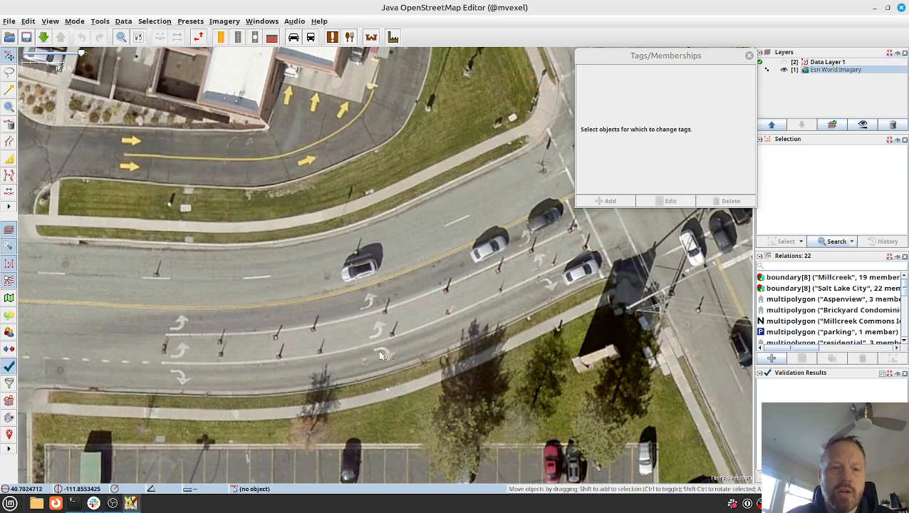
{"action": "key", "text": "alt+2"}
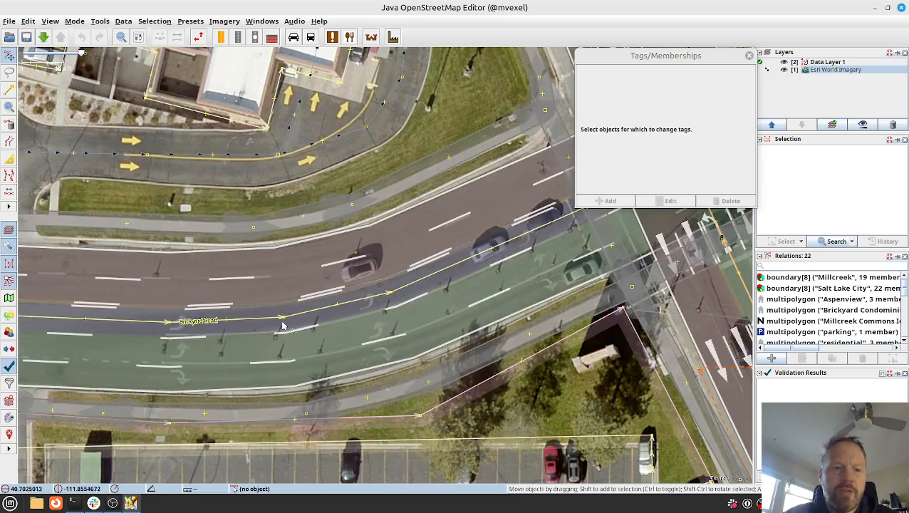
{"action": "left_click", "coordinate": [196, 320]}
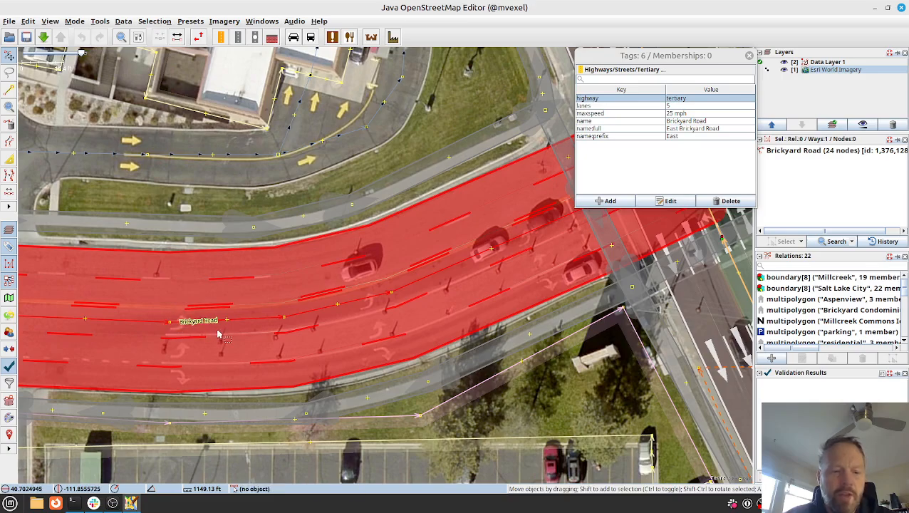
{"action": "key", "text": "alt+2"}
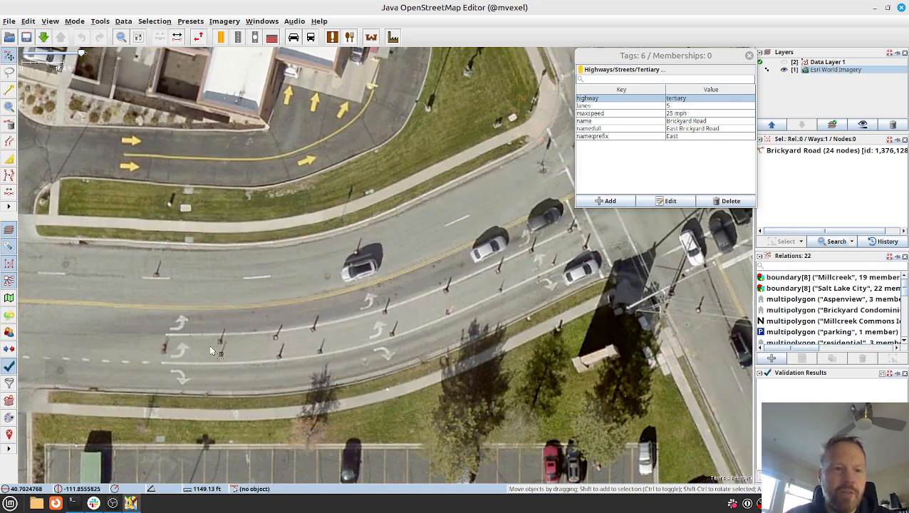
{"action": "key", "text": "alt+2"}
{"action": "left_click", "coordinate": [169, 323]}
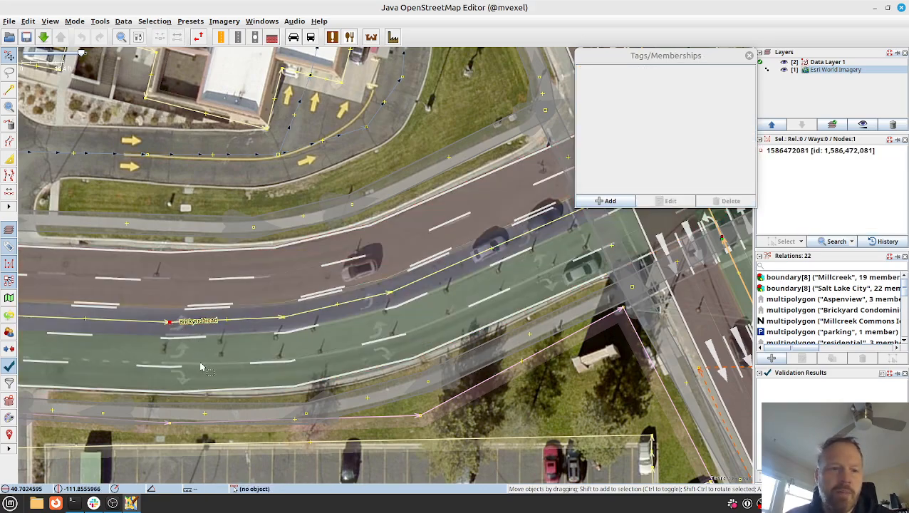
{"action": "key", "text": "p"}
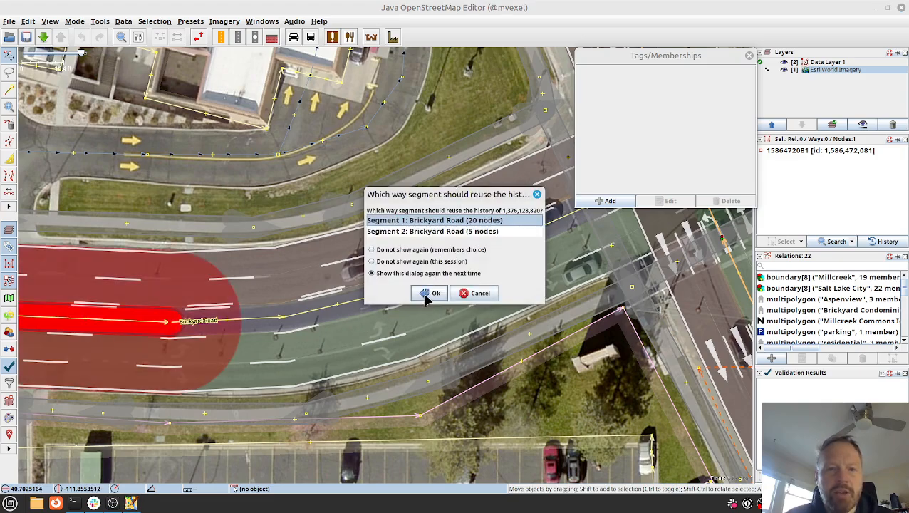
{"action": "left_click", "coordinate": [416, 250]}
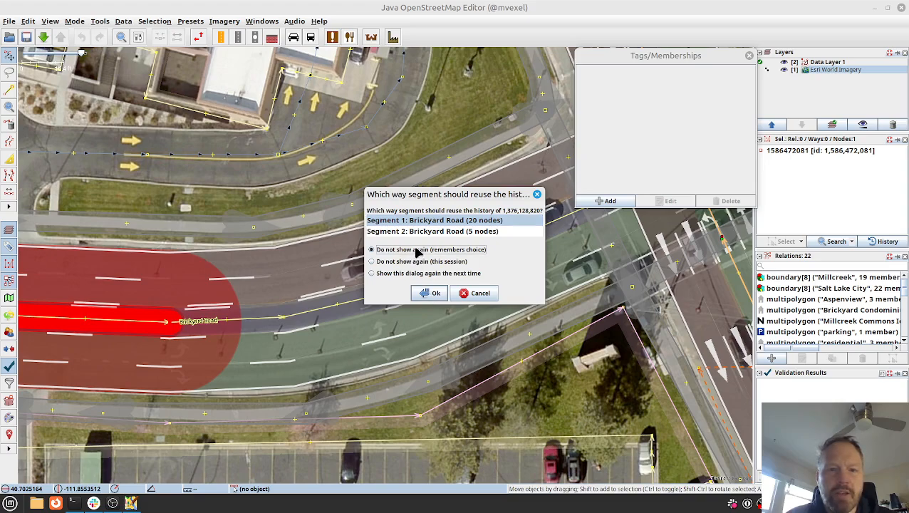
{"action": "left_click", "coordinate": [430, 295]}
Check the extent of both Brickyard Road segments by selecting each, ending on the short segment at the intersection.
{"action": "left_click", "coordinate": [351, 303]}
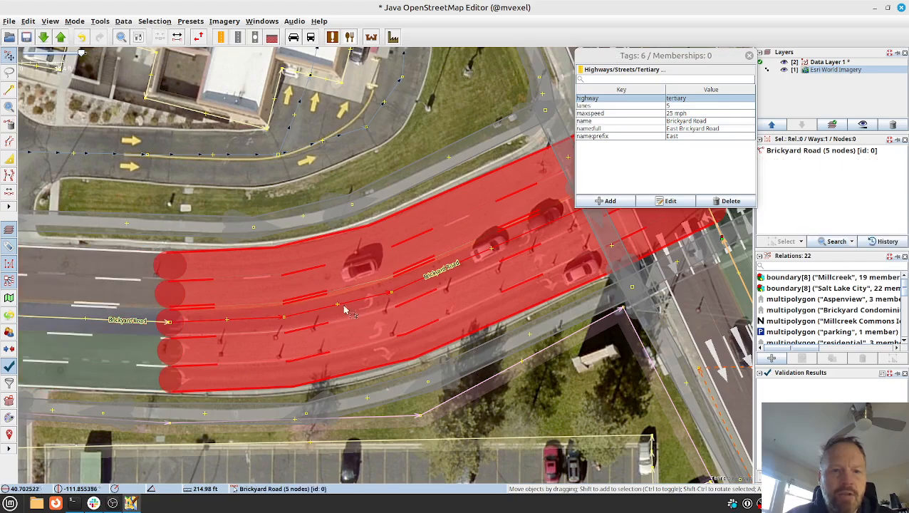
{"action": "left_click", "coordinate": [97, 319]}
{"action": "left_click", "coordinate": [304, 314], "text": "shift"}
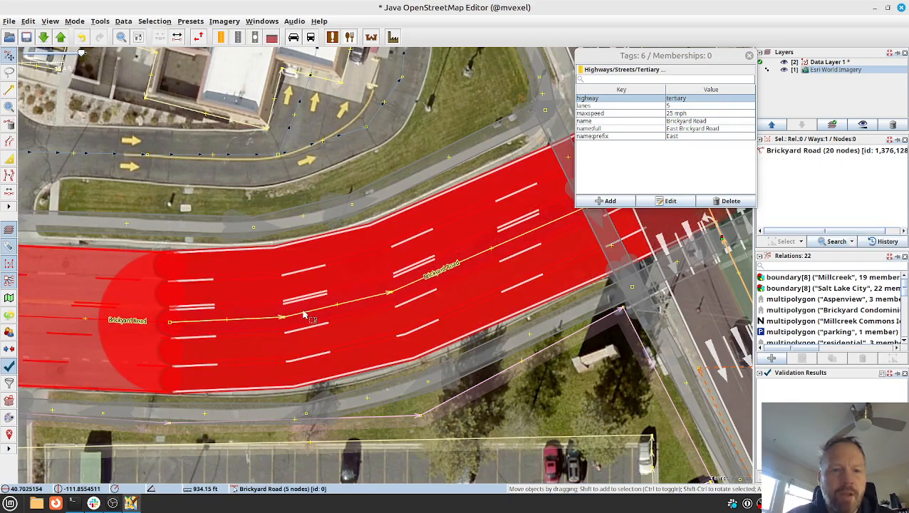
{"action": "left_click", "coordinate": [304, 315]}
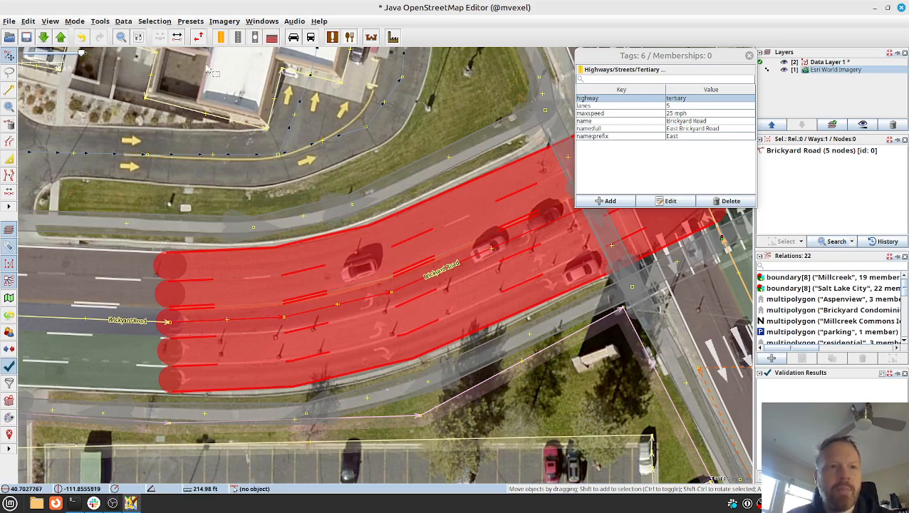
{"action": "left_click", "coordinate": [130, 19]}
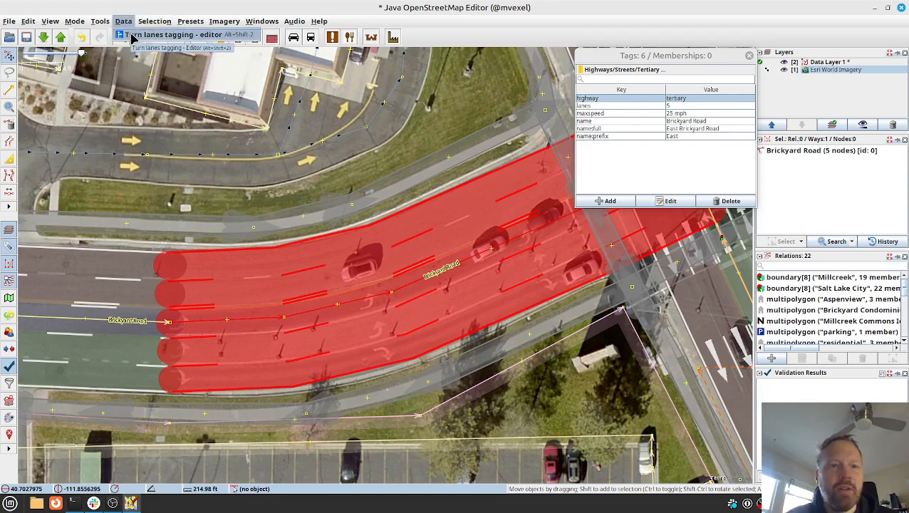
{"action": "left_click", "coordinate": [131, 34]}
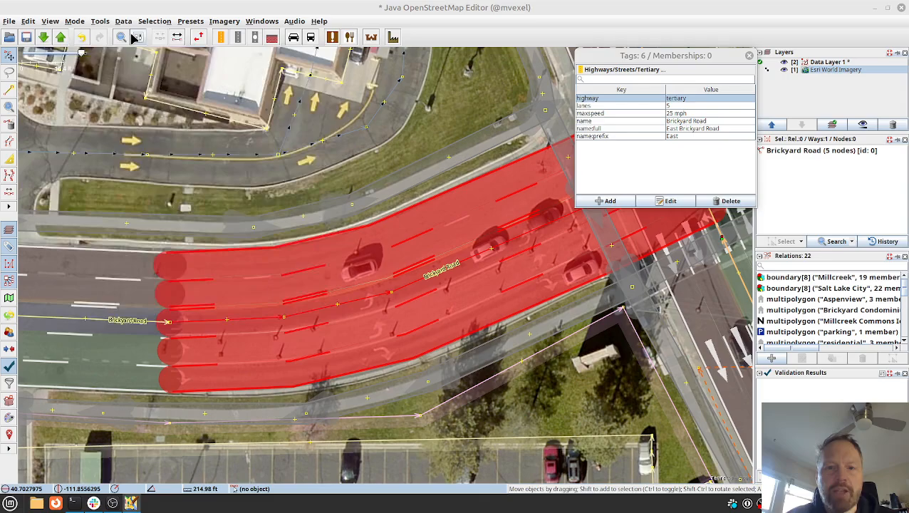
{"action": "right_click", "coordinate": [134, 34]}
{"action": "left_click", "coordinate": [134, 34]}
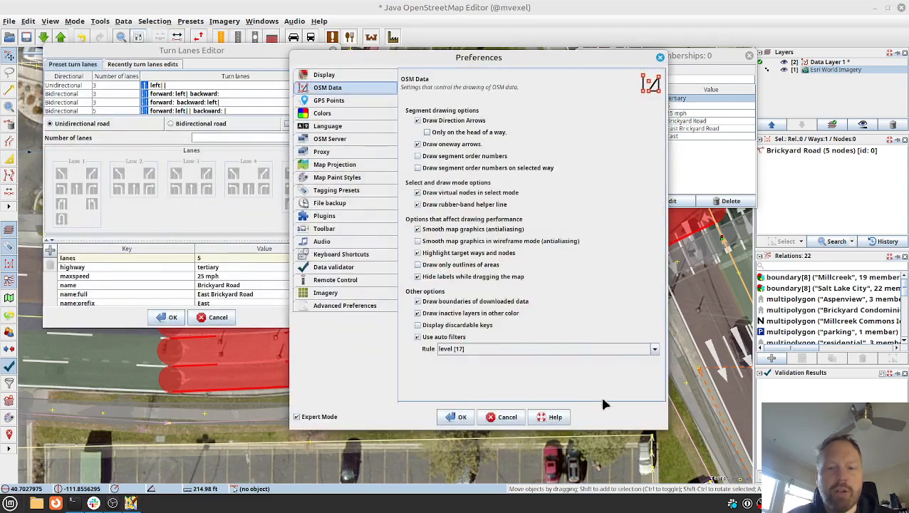
{"action": "left_click", "coordinate": [507, 416]}
{"action": "left_click", "coordinate": [402, 105]}
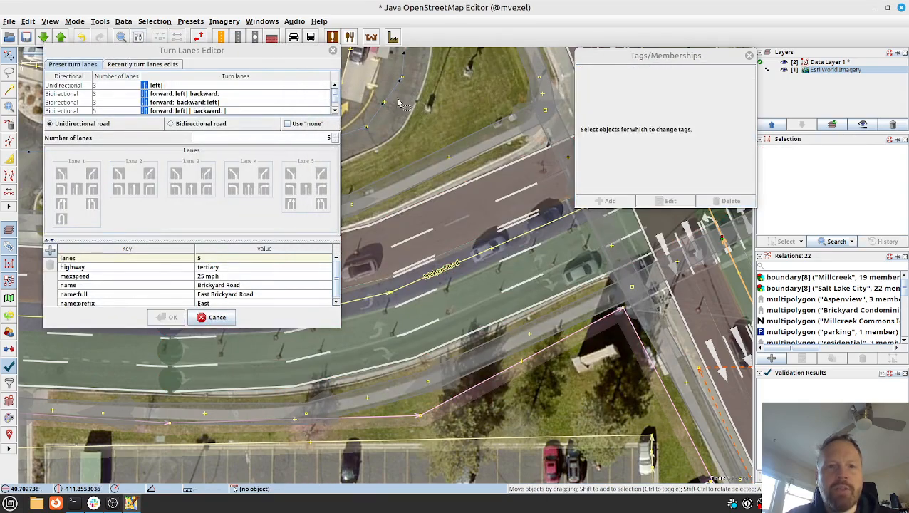
{"action": "left_click", "coordinate": [333, 50]}
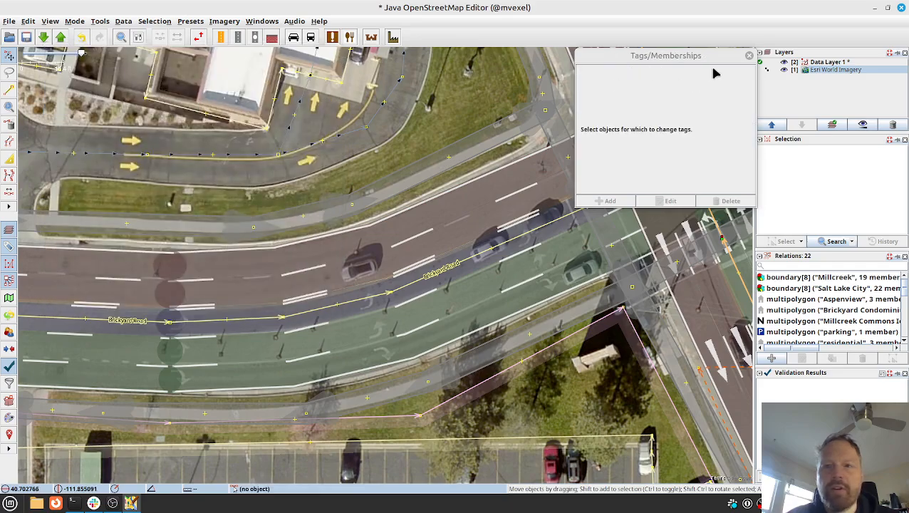
Dock the Tags/Memberships window again and select the short Brickyard Road segment at the Richmond Street intersection.
{"action": "left_click", "coordinate": [750, 56]}
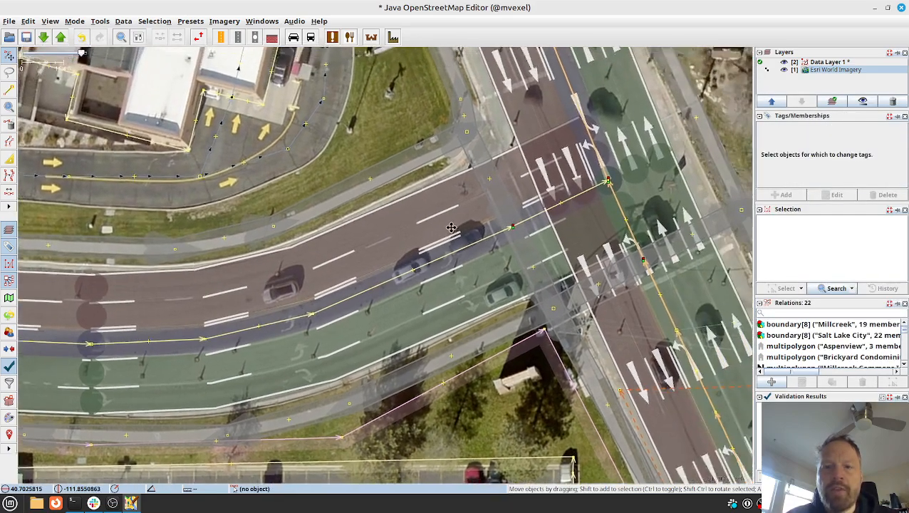
{"action": "left_click", "coordinate": [436, 256]}
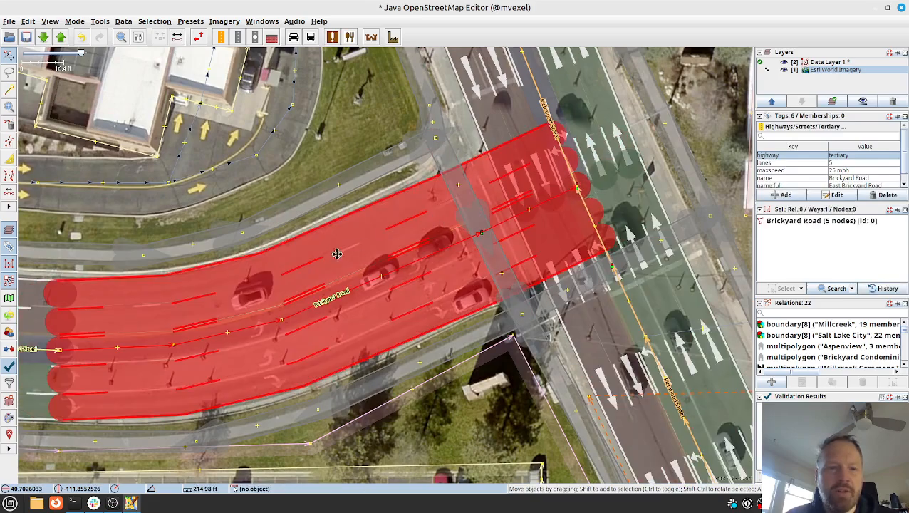
{"action": "left_click_drag", "start_coordinate": [334, 255], "coordinate": [510, 197]}
{"action": "mouse_move", "coordinate": [456, 227]}
{"action": "left_mouse_down"}
{"action": "mouse_move", "coordinate": [245, 298]}
{"action": "mouse_move", "coordinate": [398, 255]}
{"action": "mouse_move", "coordinate": [366, 258]}
{"action": "mouse_move", "coordinate": [465, 243]}
{"action": "left_mouse_up"}
{"action": "left_click_drag", "start_coordinate": [603, 237], "coordinate": [574, 246]}
{"action": "left_click_drag", "start_coordinate": [413, 237], "coordinate": [376, 253]}
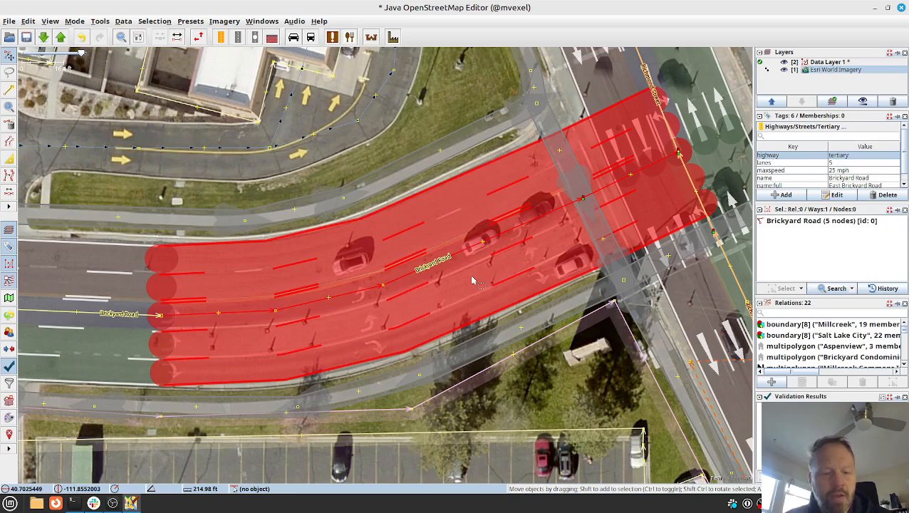
Open the Turn Lanes Editor for the selected segment and define a bidirectional road with 2 backward and 3 forward lanes.
{"action": "left_click", "coordinate": [131, 23]}
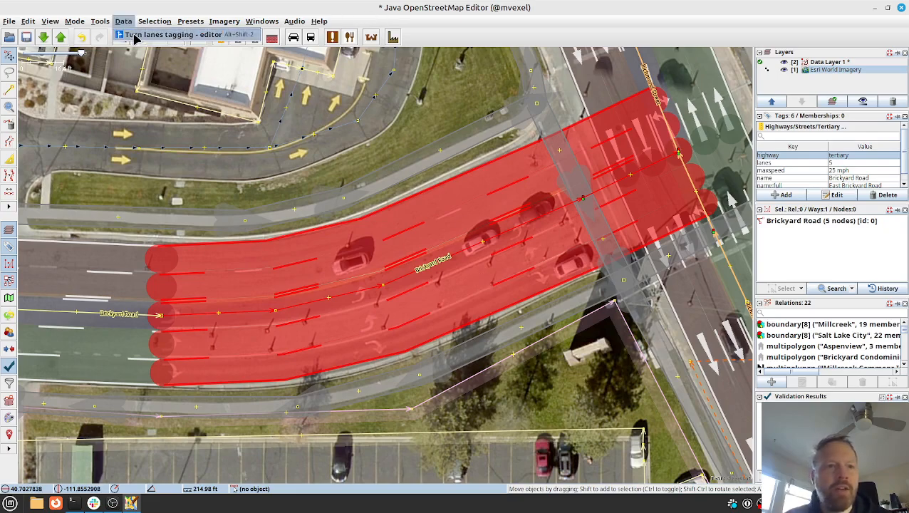
{"action": "left_click", "coordinate": [167, 34]}
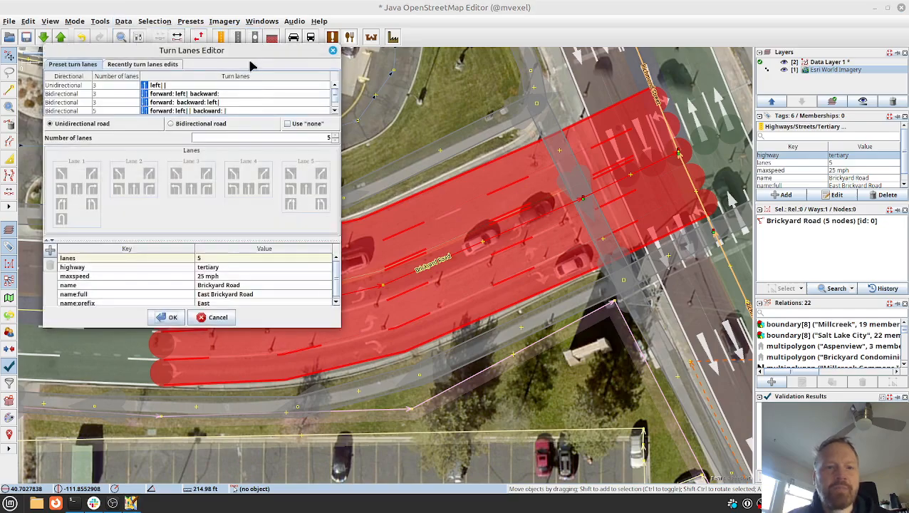
{"action": "left_click_drag", "start_coordinate": [249, 52], "coordinate": [713, 60]}
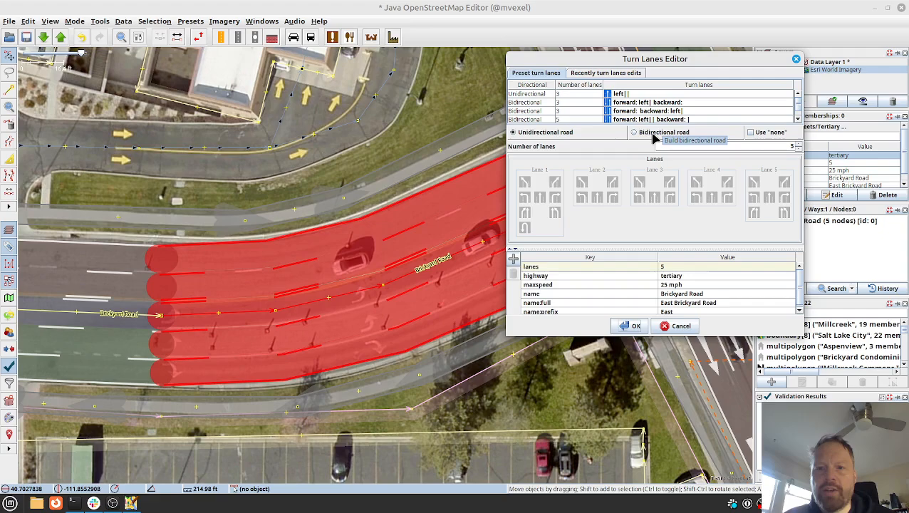
{"action": "left_click", "coordinate": [655, 135]}
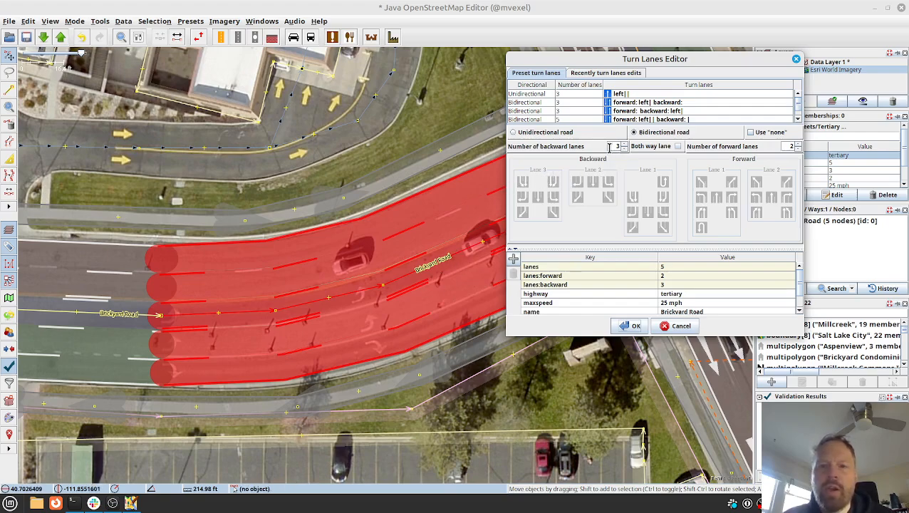
{"action": "left_click", "coordinate": [798, 144]}
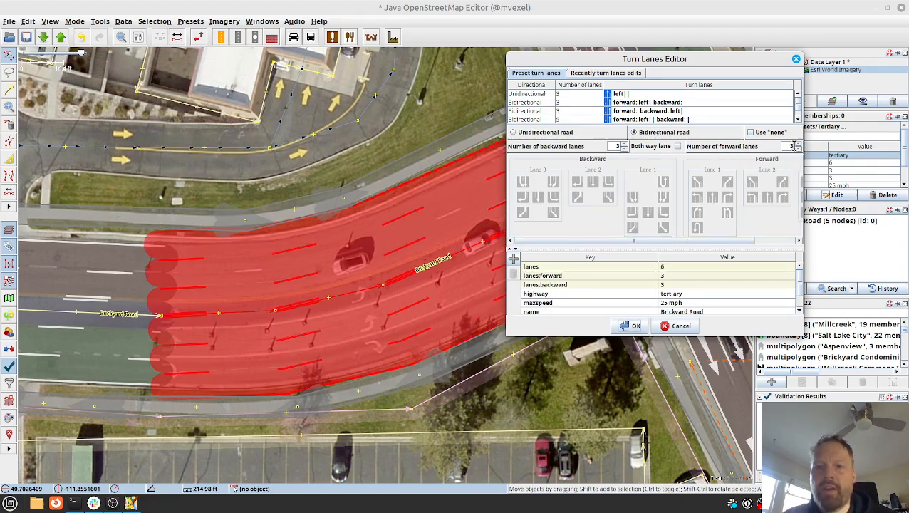
{"action": "left_click", "coordinate": [624, 150]}
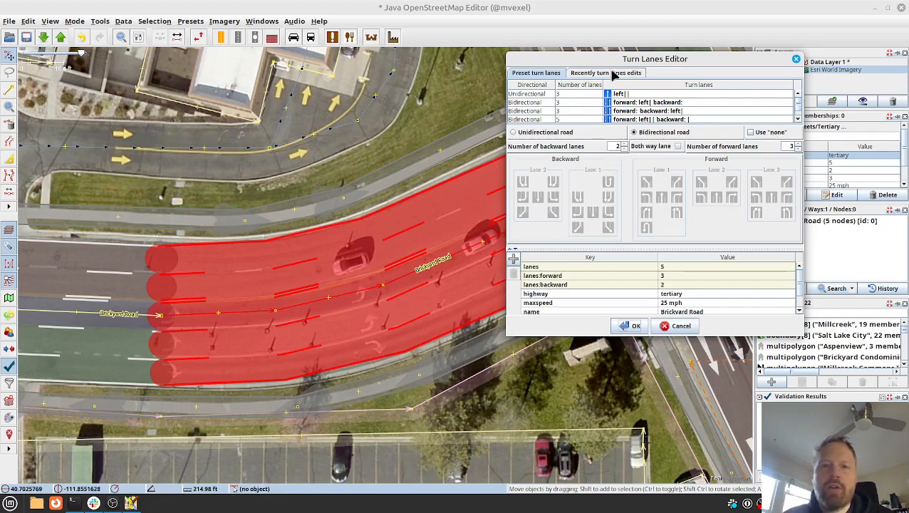
Compare the segment with the imagery's arrows, clear of the editor, and set its forward turn lanes to left, right and right.
{"action": "left_click_drag", "start_coordinate": [608, 60], "coordinate": [697, 106]}
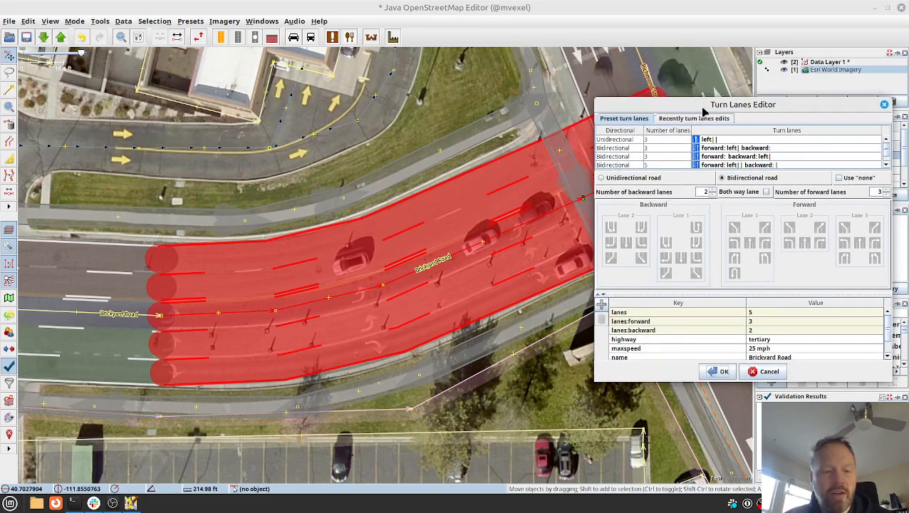
{"action": "left_click", "coordinate": [424, 186]}
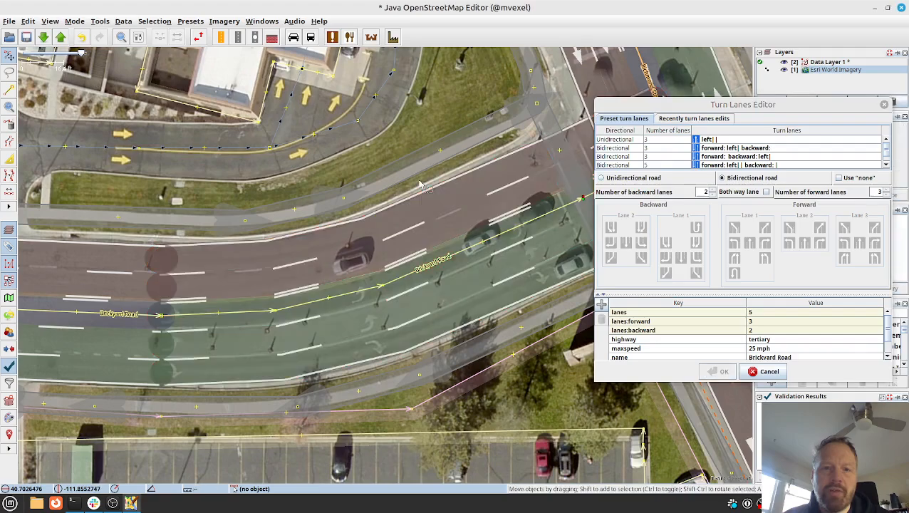
{"action": "key", "text": "alt+2"}
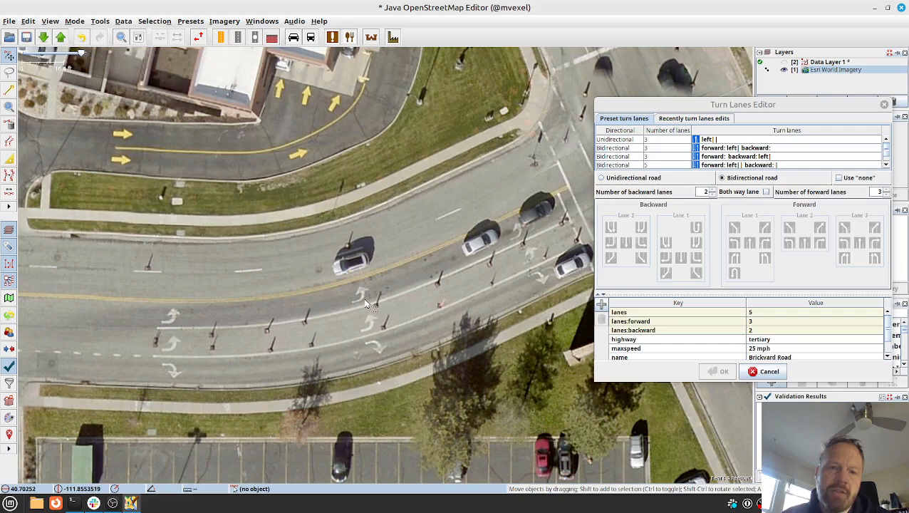
{"action": "key", "text": "alt+2"}
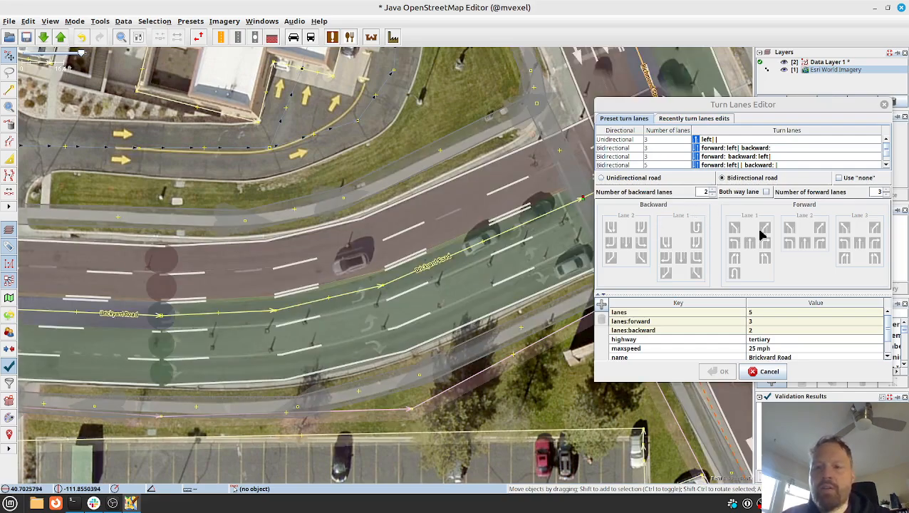
{"action": "left_click", "coordinate": [875, 246]}
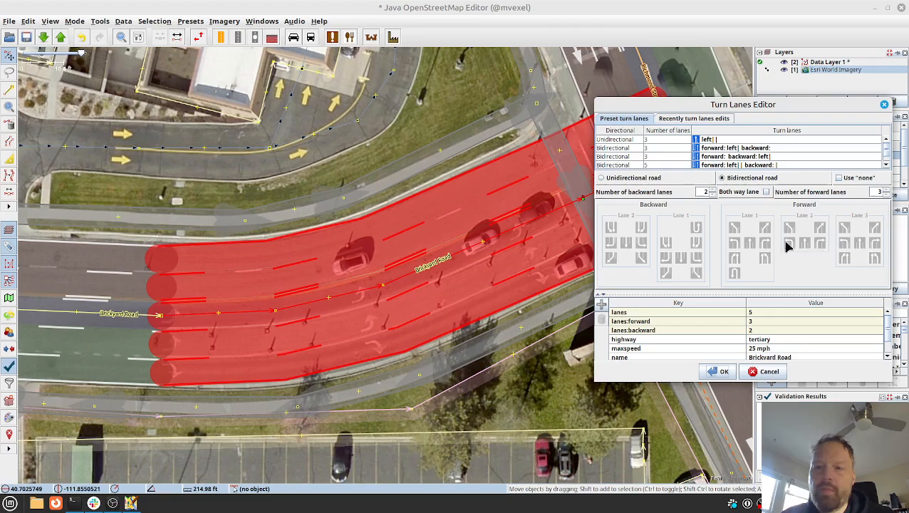
{"action": "left_click", "coordinate": [872, 242]}
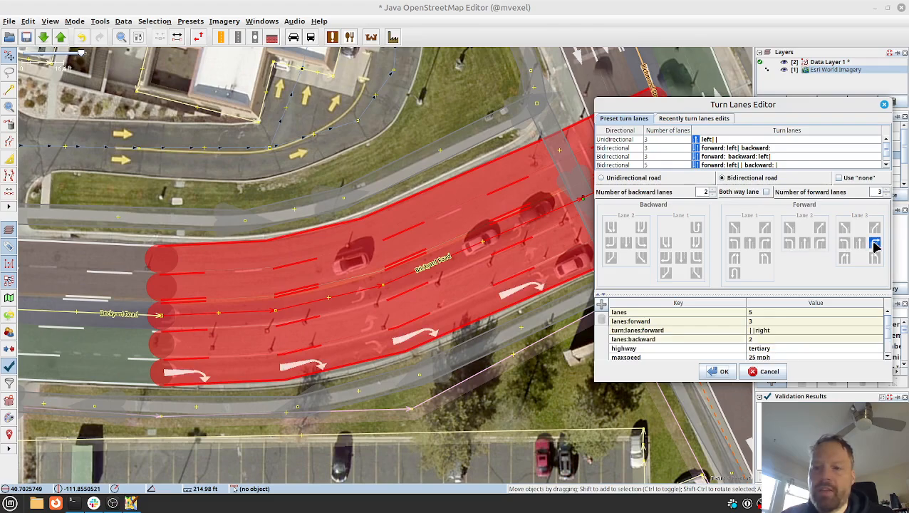
{"action": "left_click", "coordinate": [819, 244]}
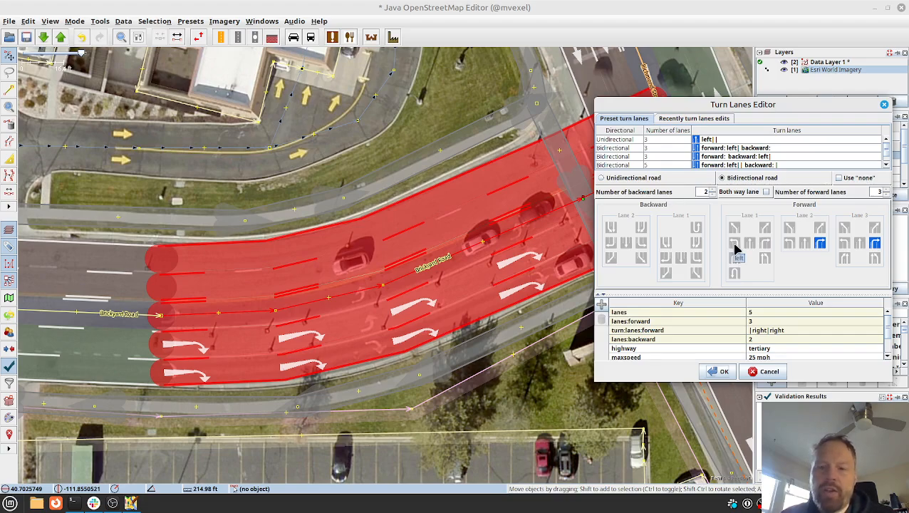
{"action": "left_click", "coordinate": [735, 247]}
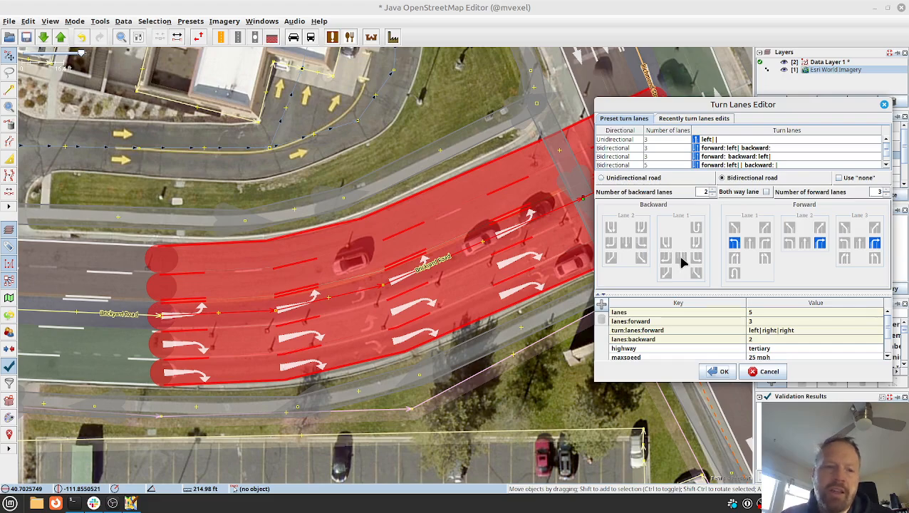
Deselect the segment, hide the data layer and examine the lane markings in the imagery along Brickyard Road before the turn arrows.
{"action": "left_click", "coordinate": [419, 185]}
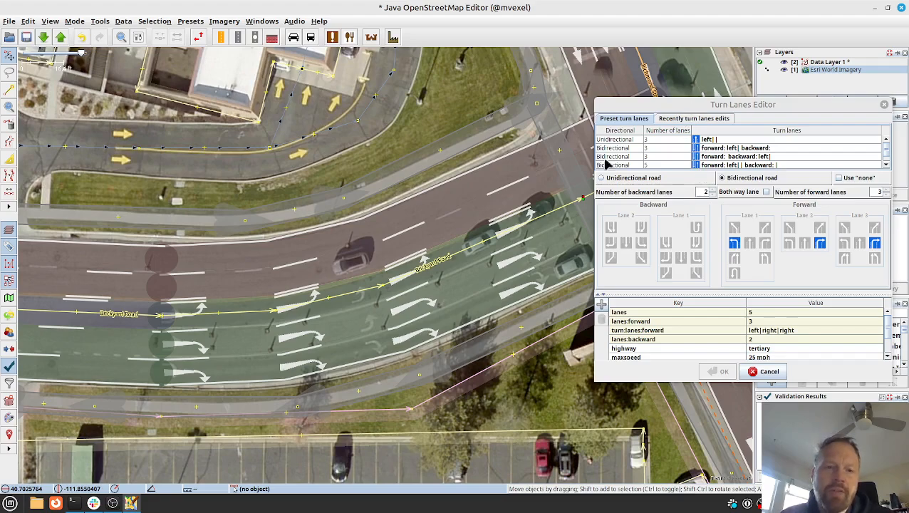
{"action": "left_click_drag", "start_coordinate": [237, 270], "coordinate": [481, 278]}
{"action": "left_click_drag", "start_coordinate": [379, 267], "coordinate": [508, 274]}
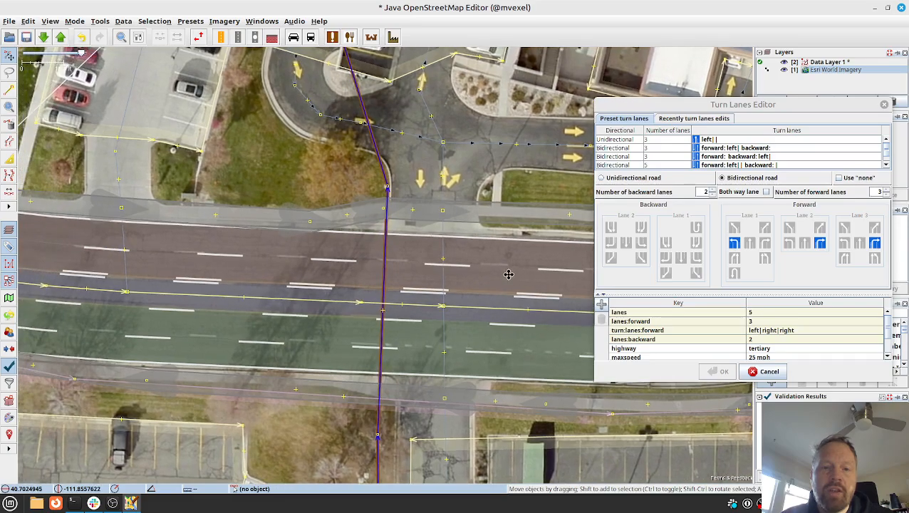
{"action": "left_click_drag", "start_coordinate": [226, 272], "coordinate": [154, 267]}
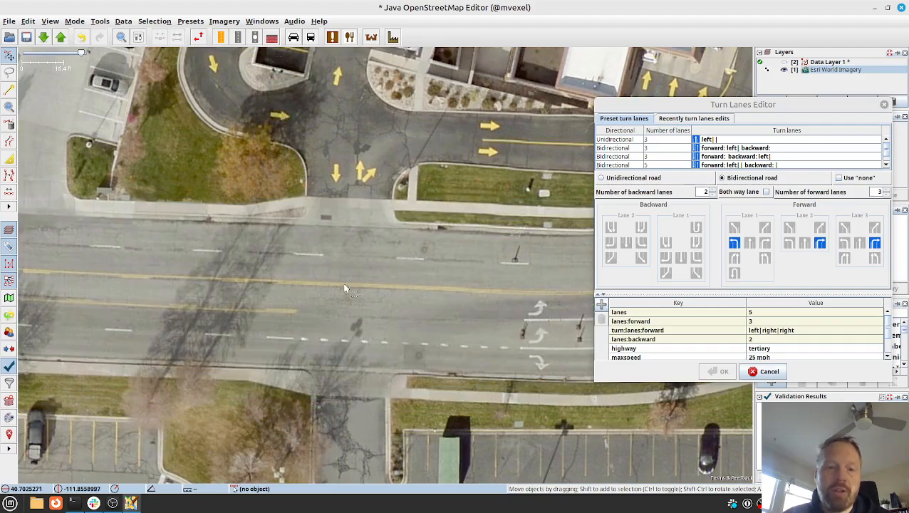
{"action": "left_click_drag", "start_coordinate": [235, 264], "coordinate": [445, 273]}
{"action": "left_click_drag", "start_coordinate": [505, 282], "coordinate": [318, 267]}
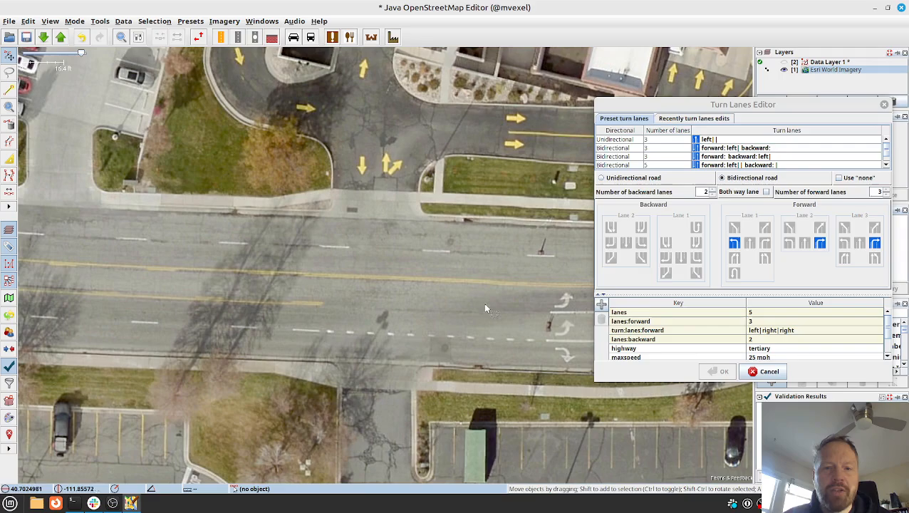
Add a node on Brickyard Road at the point where the extra turn lane begins and split the way there.
{"action": "scroll", "coordinate": [405, 314], "scroll_direction": "up", "scroll_amount": 3}
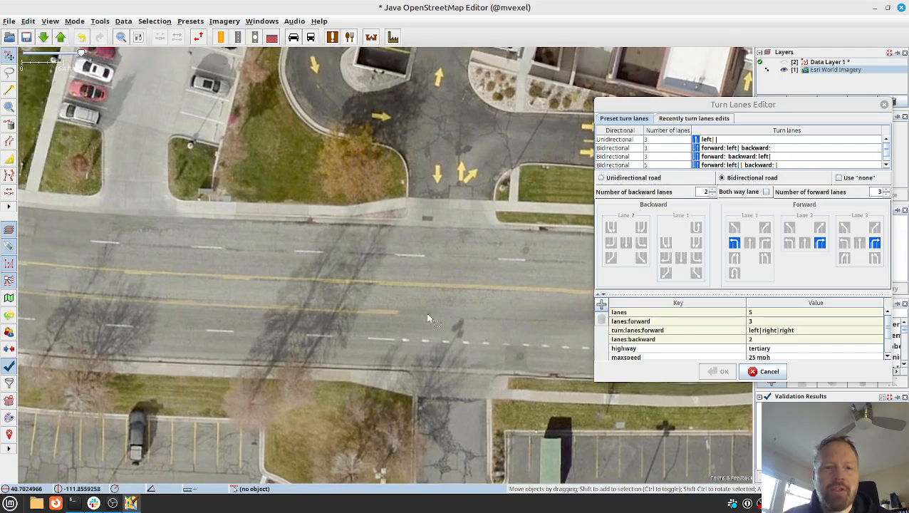
{"action": "left_click", "coordinate": [397, 314]}
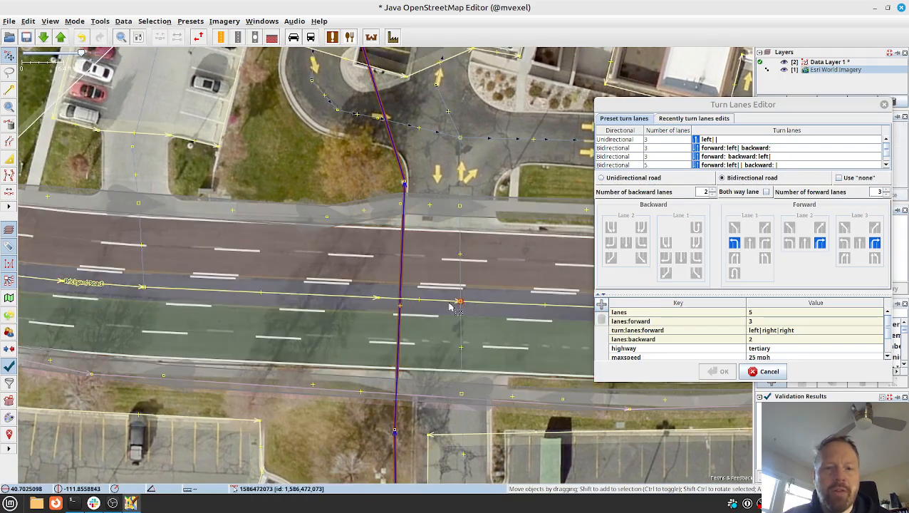
{"action": "left_click_drag", "start_coordinate": [379, 299], "coordinate": [387, 297]}
{"action": "left_click", "coordinate": [392, 301]}
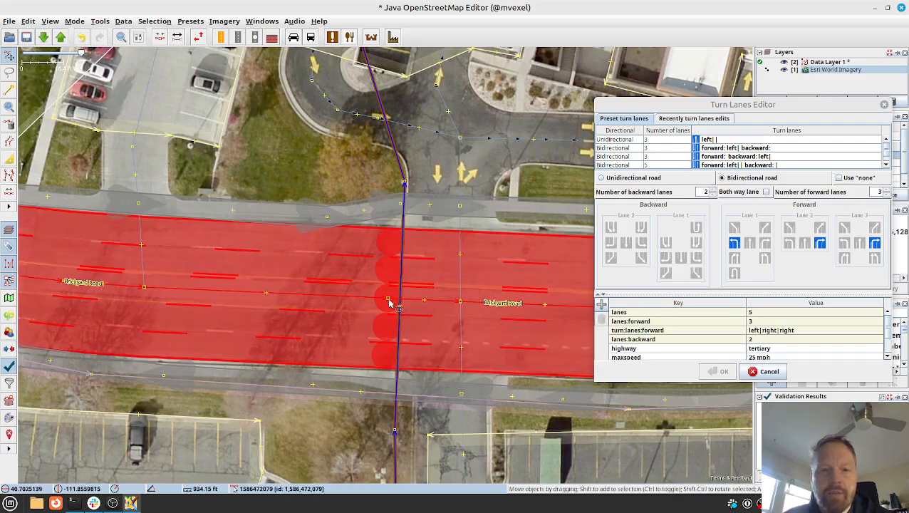
Examine the centre lane markings in the imagery westward along Brickyard Road to the crosswalk, comparing them with the mapped data.
{"action": "key", "text": "alt+2"}
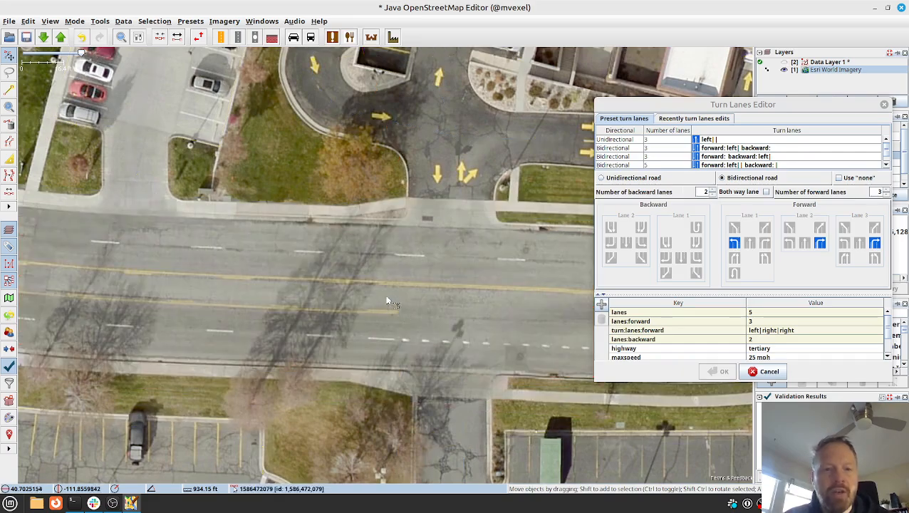
{"action": "left_click_drag", "start_coordinate": [238, 295], "coordinate": [352, 312]}
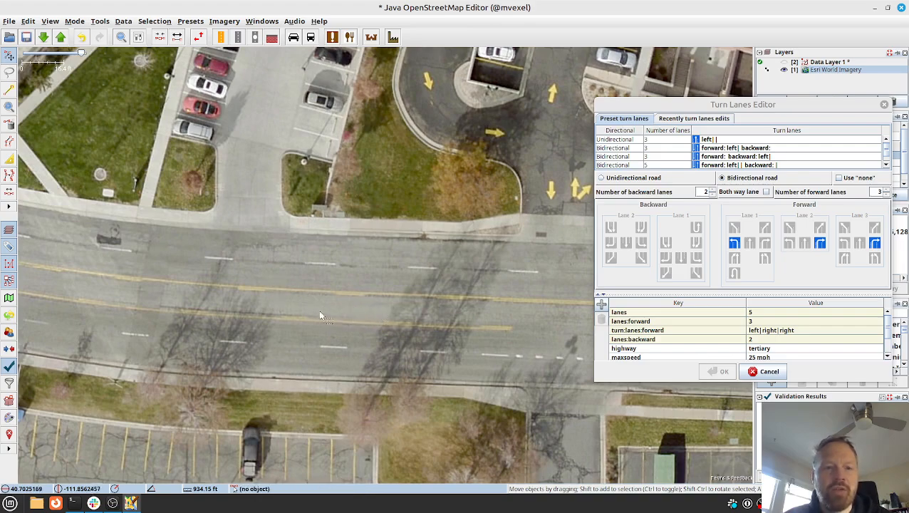
{"action": "left_click_drag", "start_coordinate": [240, 276], "coordinate": [371, 280]}
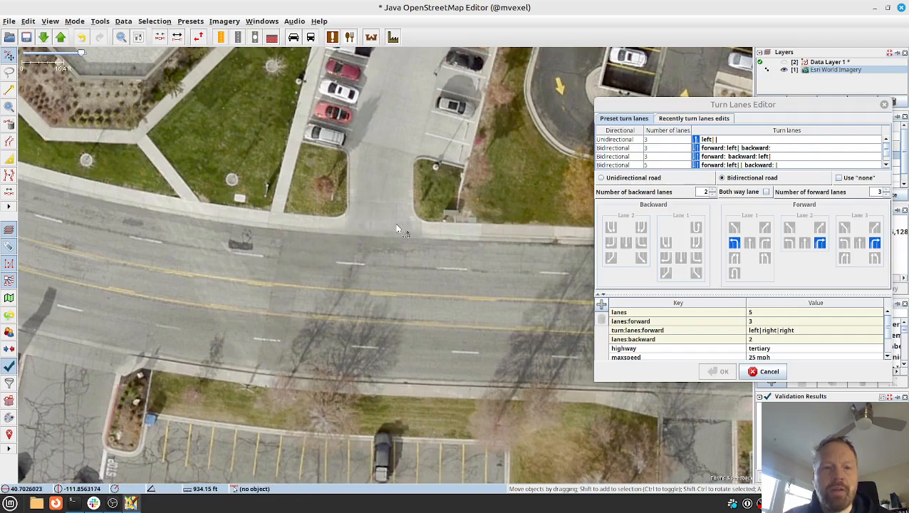
{"action": "left_click_drag", "start_coordinate": [401, 169], "coordinate": [383, 149]}
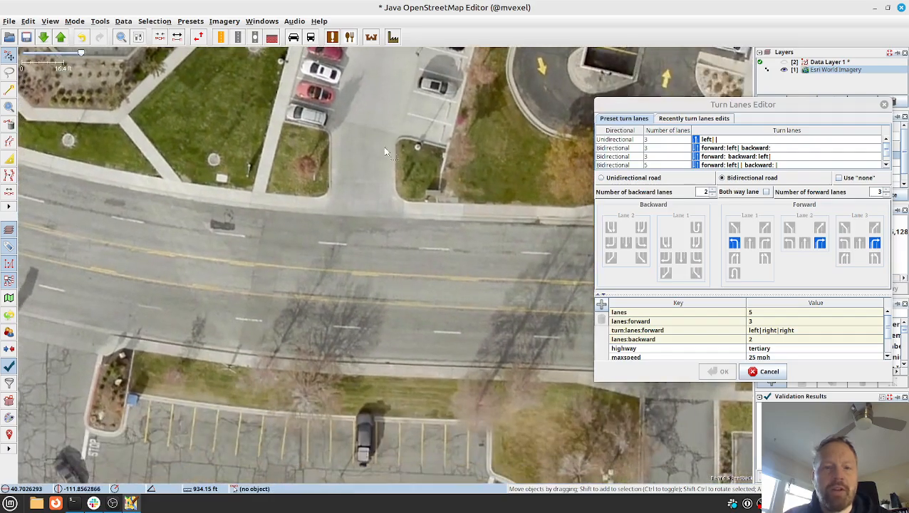
{"action": "left_click_drag", "start_coordinate": [468, 237], "coordinate": [305, 221]}
{"action": "key", "text": "alt+2"}
{"action": "left_click_drag", "start_coordinate": [240, 238], "coordinate": [513, 271]}
{"action": "left_click_drag", "start_coordinate": [340, 252], "coordinate": [391, 282]}
{"action": "key", "text": "alt+2"}
{"action": "left_click_drag", "start_coordinate": [217, 245], "coordinate": [333, 309]}
{"action": "left_click_drag", "start_coordinate": [157, 242], "coordinate": [331, 298]}
{"action": "left_click_drag", "start_coordinate": [215, 253], "coordinate": [361, 354]}
{"action": "left_click_drag", "start_coordinate": [224, 276], "coordinate": [349, 393]}
{"action": "left_click_drag", "start_coordinate": [189, 266], "coordinate": [338, 379]}
{"action": "key", "text": "alt+2"}
{"action": "left_click_drag", "start_coordinate": [217, 264], "coordinate": [325, 392]}
{"action": "key", "text": "alt+2"}
{"action": "left_click_drag", "start_coordinate": [241, 291], "coordinate": [340, 370]}
{"action": "left_click_drag", "start_coordinate": [262, 237], "coordinate": [239, 180]}
{"action": "left_click_drag", "start_coordinate": [309, 272], "coordinate": [250, 166]}
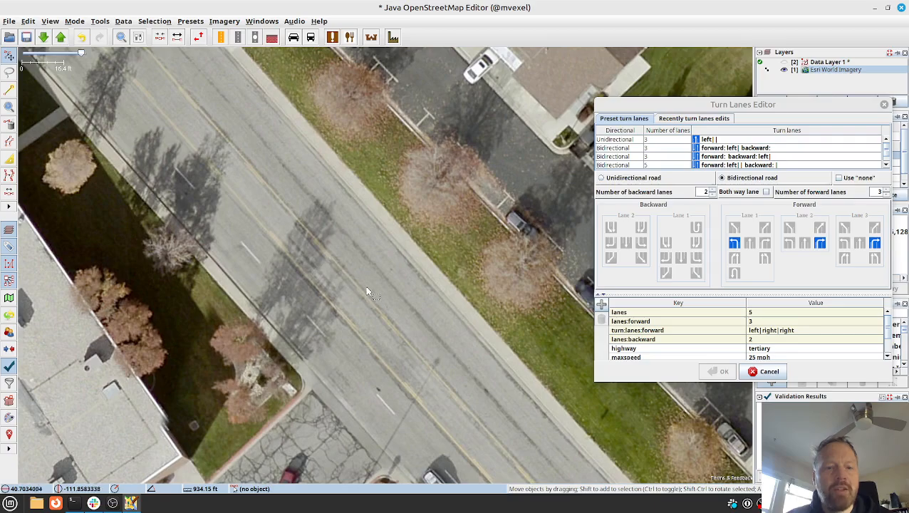
{"action": "left_click_drag", "start_coordinate": [365, 288], "coordinate": [446, 380]}
{"action": "key", "text": "alt+2"}
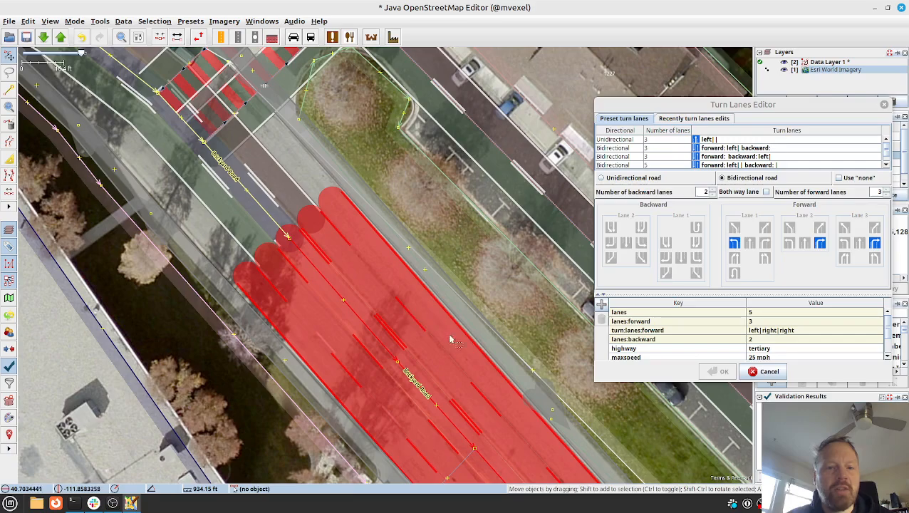
Deselect the road and compare the imagery's centre lane with the mapped lanes going back southeast from the crosswalk.
{"action": "right_click", "coordinate": [498, 404]}
{"action": "left_click", "coordinate": [463, 391]}
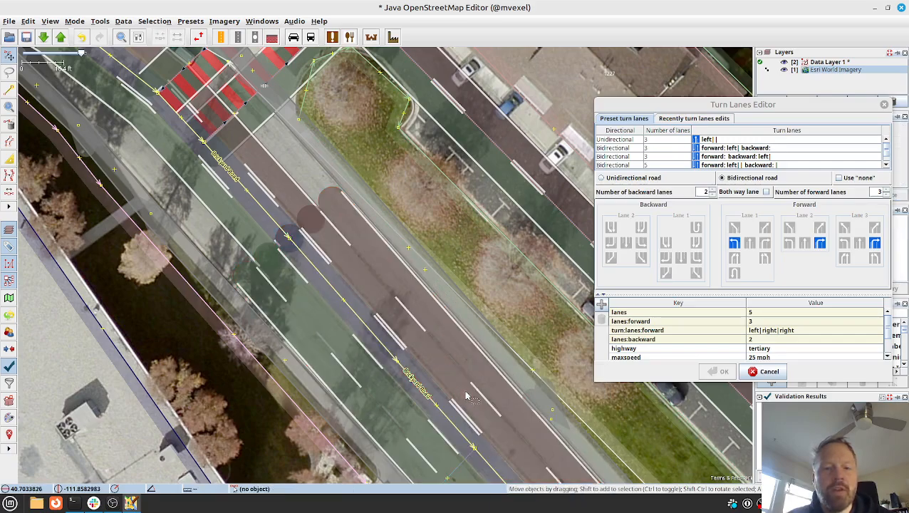
{"action": "key", "text": "alt+2"}
{"action": "left_click_drag", "start_coordinate": [500, 419], "coordinate": [254, 143]}
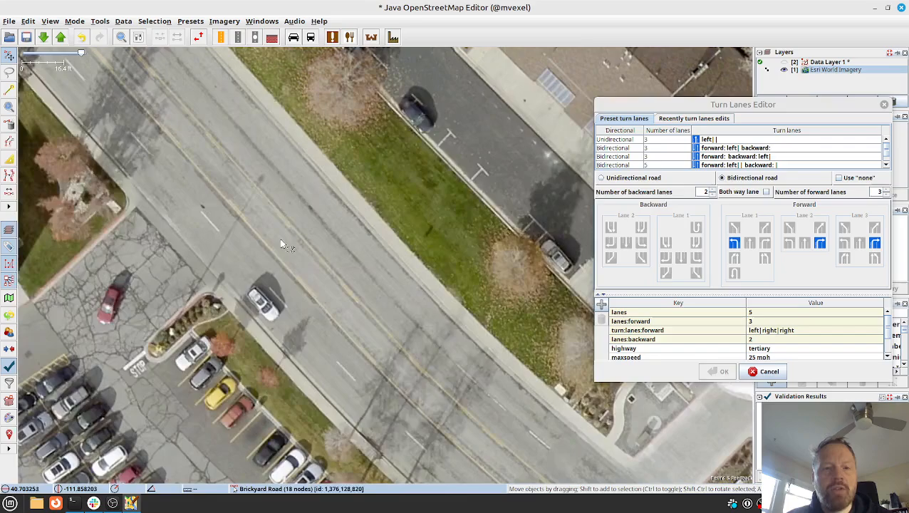
{"action": "key", "text": "alt+2"}
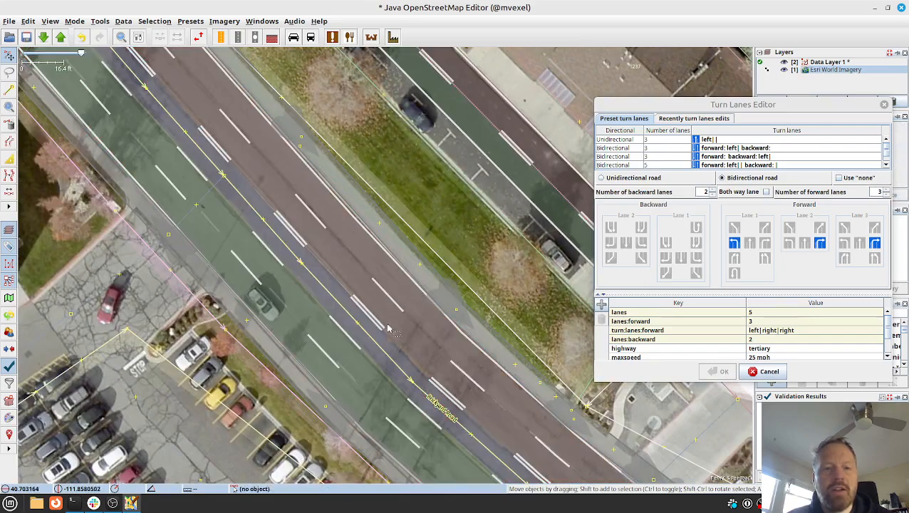
{"action": "key", "text": "alt+2"}
{"action": "left_click_drag", "start_coordinate": [356, 369], "coordinate": [297, 269]}
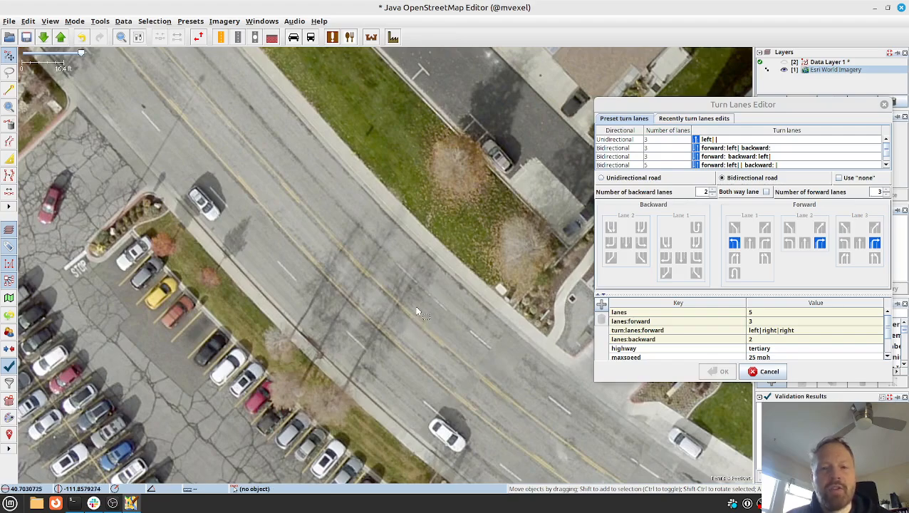
{"action": "key", "text": "alt+2"}
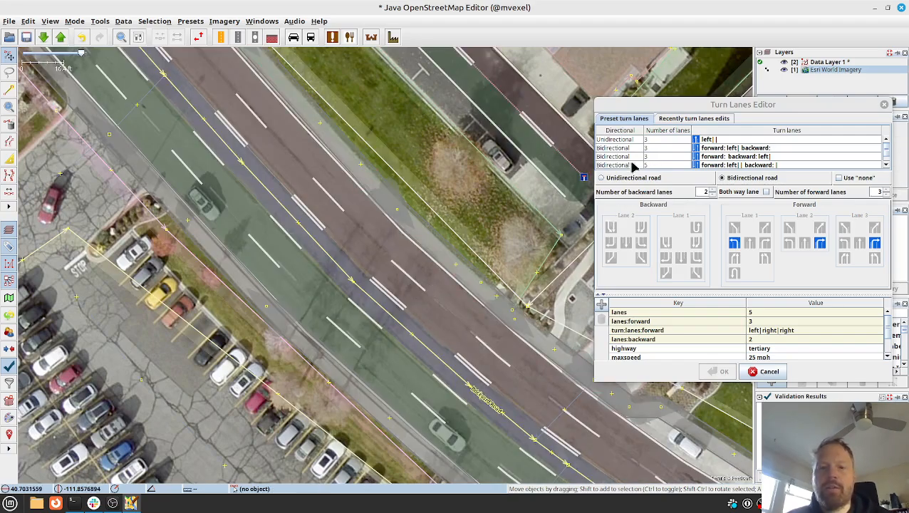
Define the long Brickyard Road segment as bidirectional with 2 backward lanes, 2 forward lanes and a both-way left-turn lane, and apply the tags.
{"action": "left_click", "coordinate": [418, 325]}
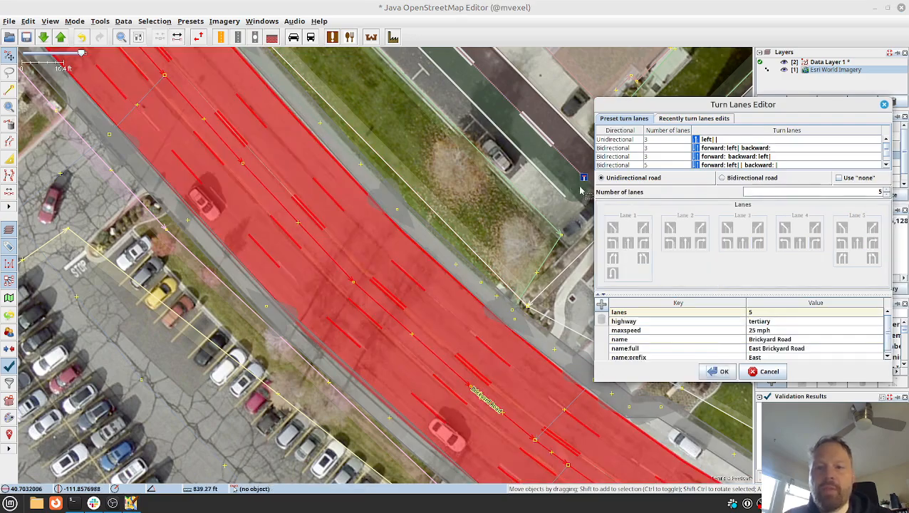
{"action": "left_click", "coordinate": [721, 178]}
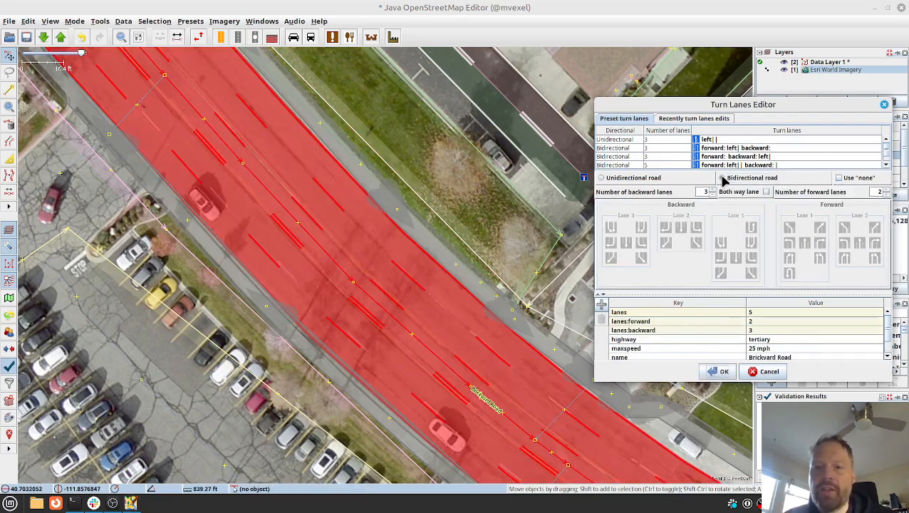
{"action": "left_click", "coordinate": [712, 195]}
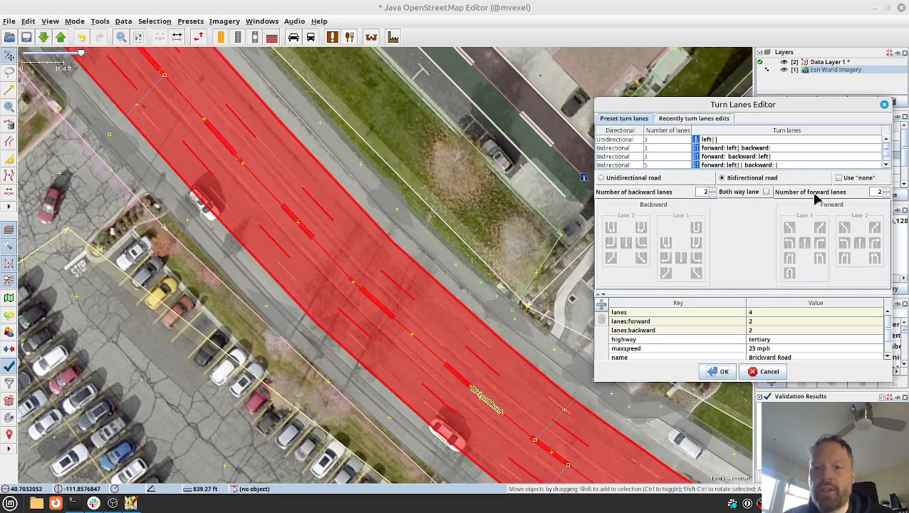
{"action": "left_click", "coordinate": [767, 193]}
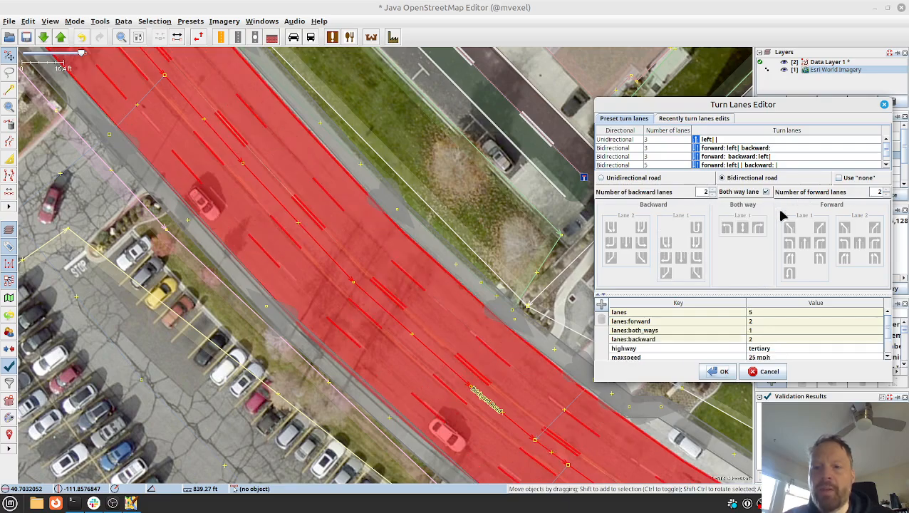
{"action": "left_click", "coordinate": [727, 228]}
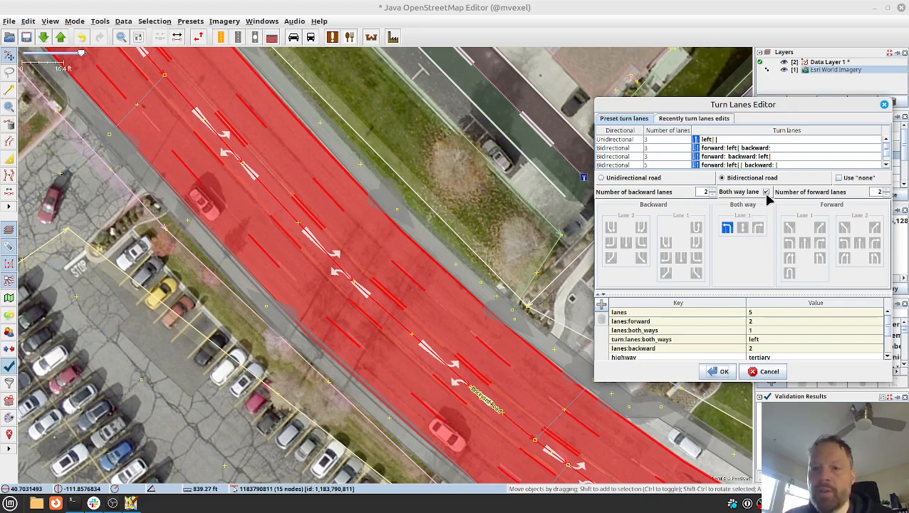
{"action": "left_click", "coordinate": [719, 371]}
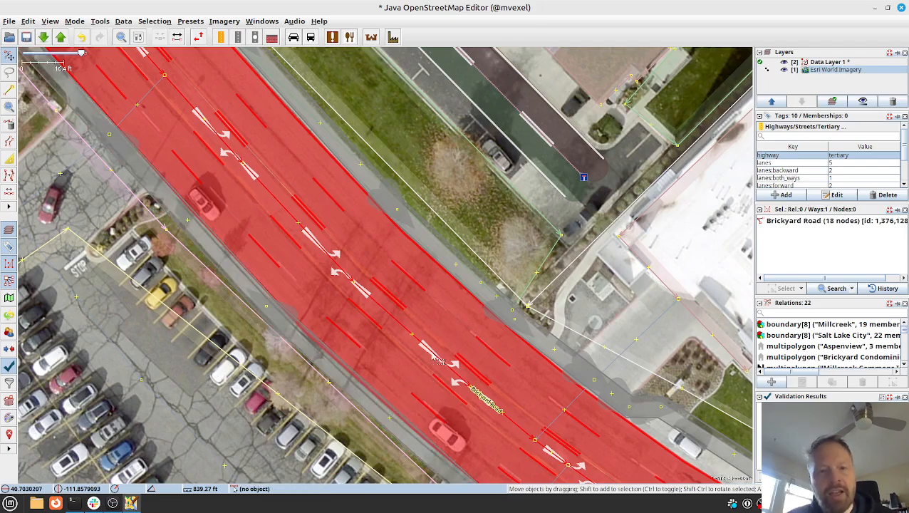
Examine the rendered both-way turn lane along the curve of Brickyard Road against the lane markings in the imagery.
{"action": "left_click", "coordinate": [491, 305]}
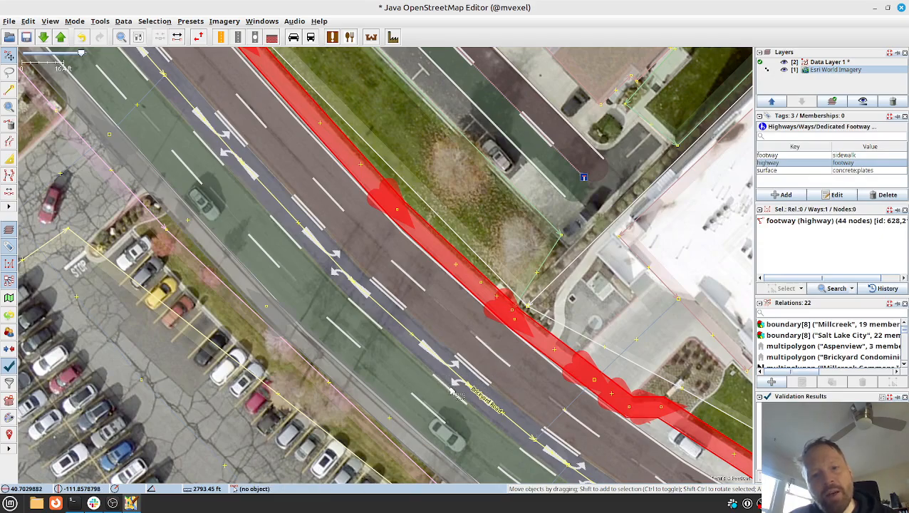
{"action": "left_click_drag", "start_coordinate": [427, 386], "coordinate": [292, 272]}
{"action": "left_click_drag", "start_coordinate": [482, 393], "coordinate": [422, 363]}
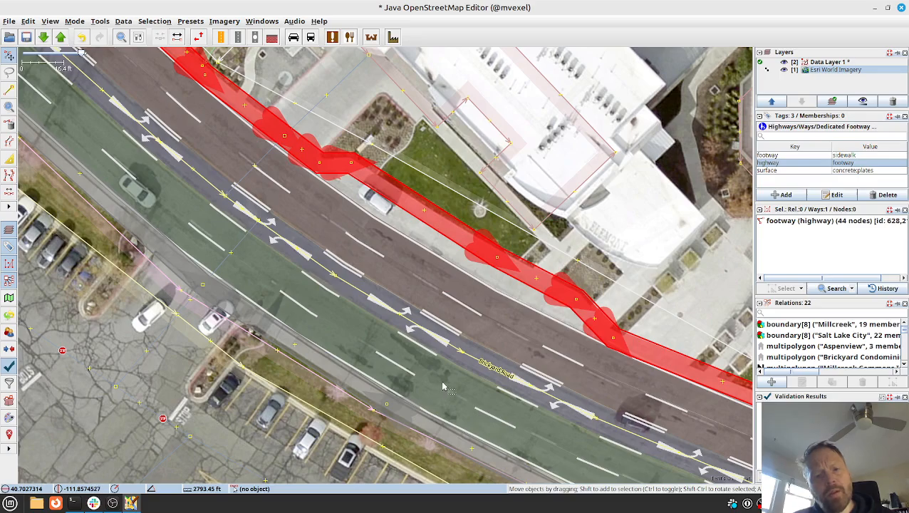
{"action": "left_click_drag", "start_coordinate": [471, 397], "coordinate": [366, 353]}
{"action": "key", "text": "alt+2"}
{"action": "key", "text": "alt+2"}
{"action": "scroll", "coordinate": [398, 352], "scroll_direction": "up", "scroll_amount": 3}
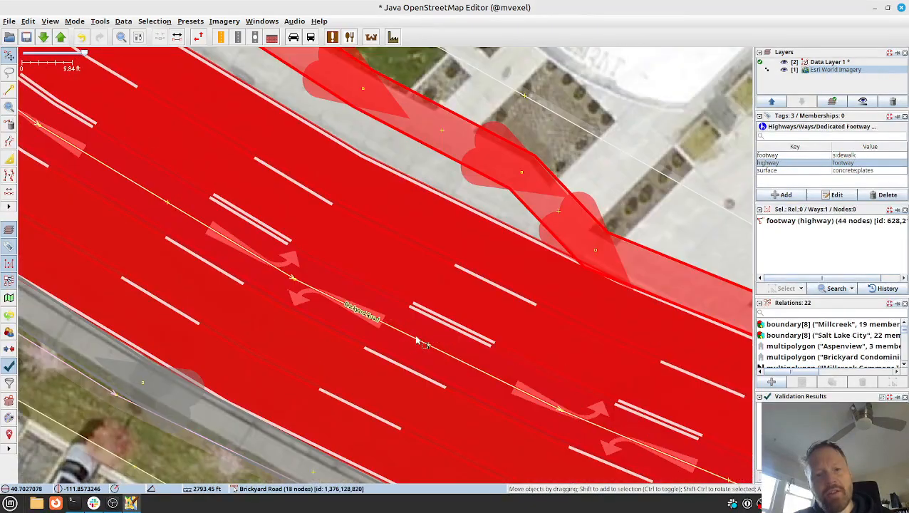
{"action": "scroll", "coordinate": [419, 342], "scroll_direction": "down", "scroll_amount": 4}
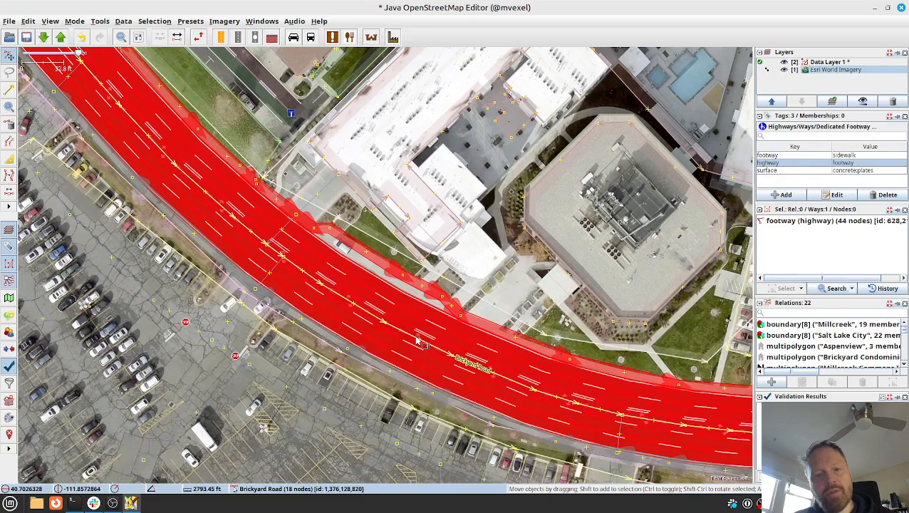
{"action": "scroll", "coordinate": [420, 344], "scroll_direction": "up", "scroll_amount": 2}
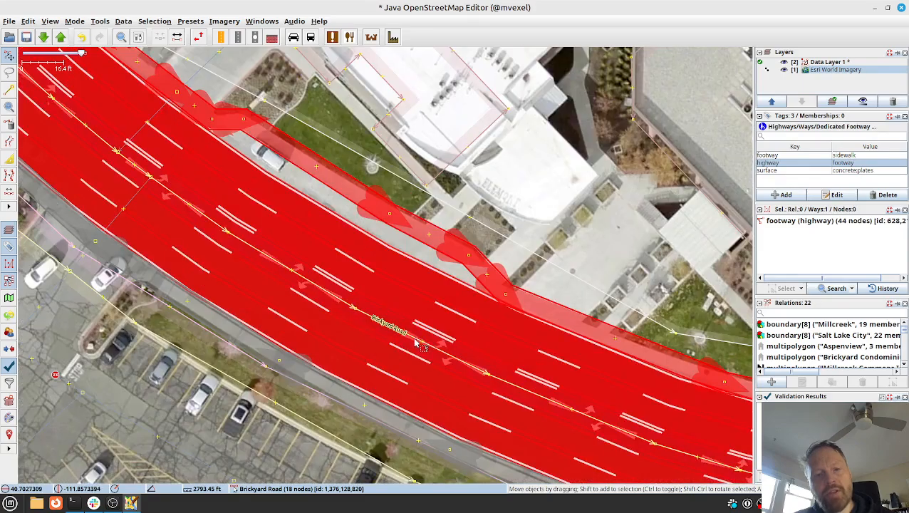
{"action": "key", "text": "alt+2"}
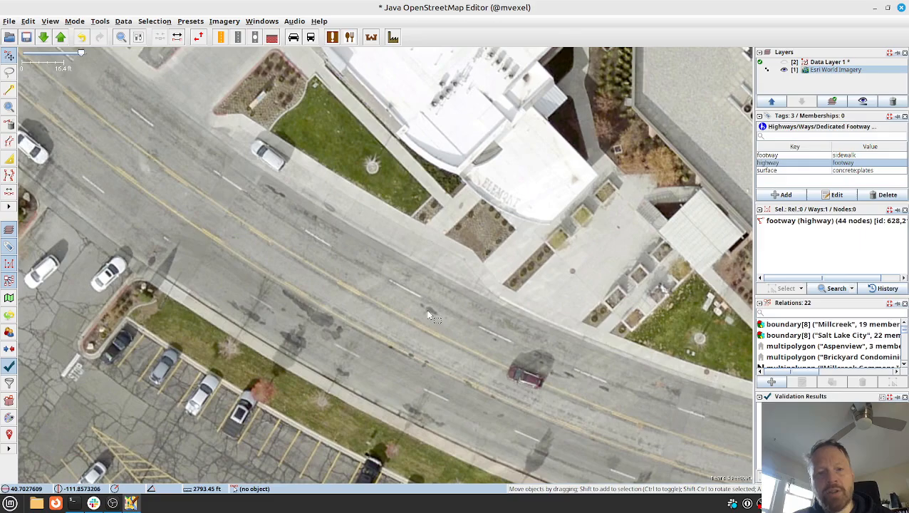
{"action": "key", "text": "alt+2"}
{"action": "scroll", "coordinate": [428, 313], "scroll_direction": "up", "scroll_amount": 2}
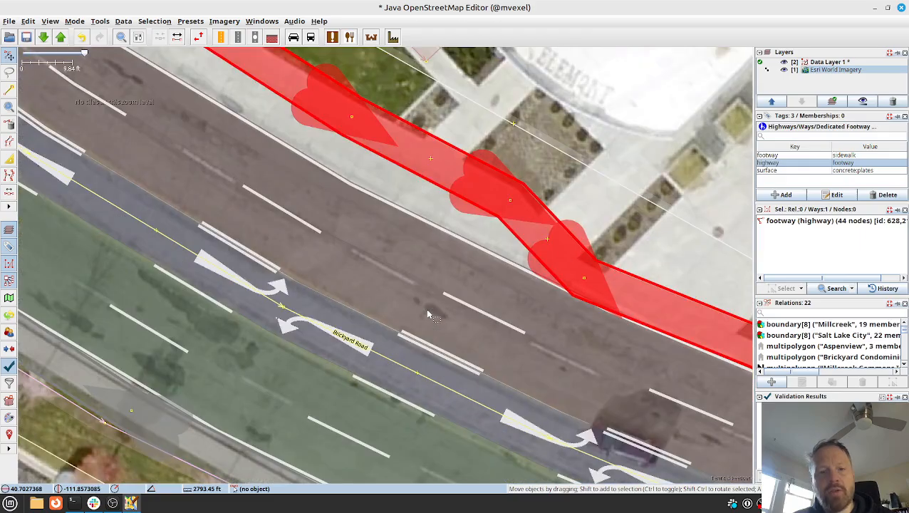
{"action": "scroll", "coordinate": [428, 313], "scroll_direction": "down", "scroll_amount": 1}
{"action": "scroll", "coordinate": [428, 314], "scroll_direction": "down", "scroll_amount": 3}
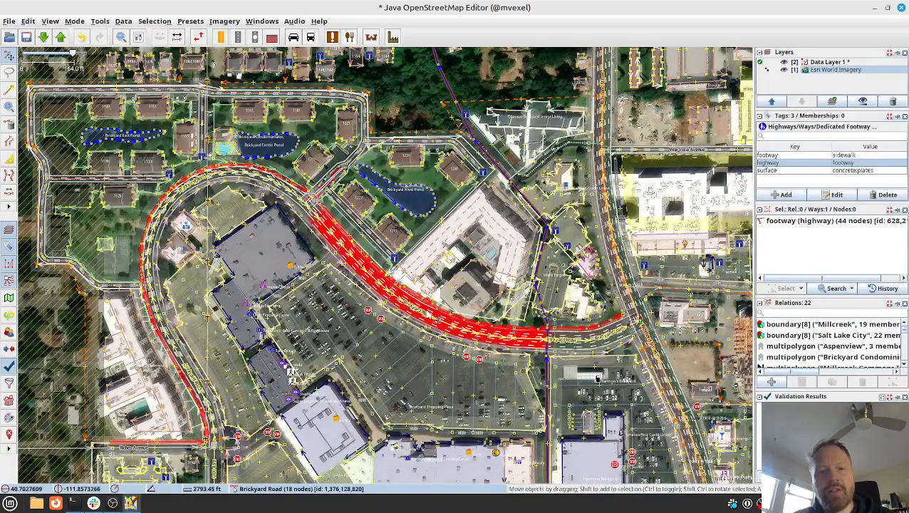
{"action": "scroll", "coordinate": [428, 315], "scroll_direction": "up", "scroll_amount": 2}
{"action": "scroll", "coordinate": [428, 315], "scroll_direction": "up", "scroll_amount": 1}
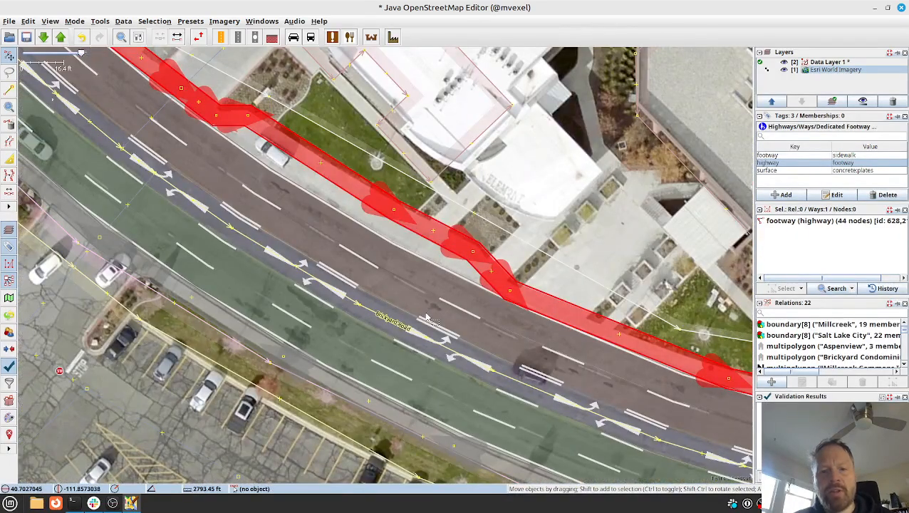
{"action": "scroll", "coordinate": [427, 315], "scroll_direction": "up", "scroll_amount": 1}
{"action": "scroll", "coordinate": [449, 309], "scroll_direction": "down", "scroll_amount": 2}
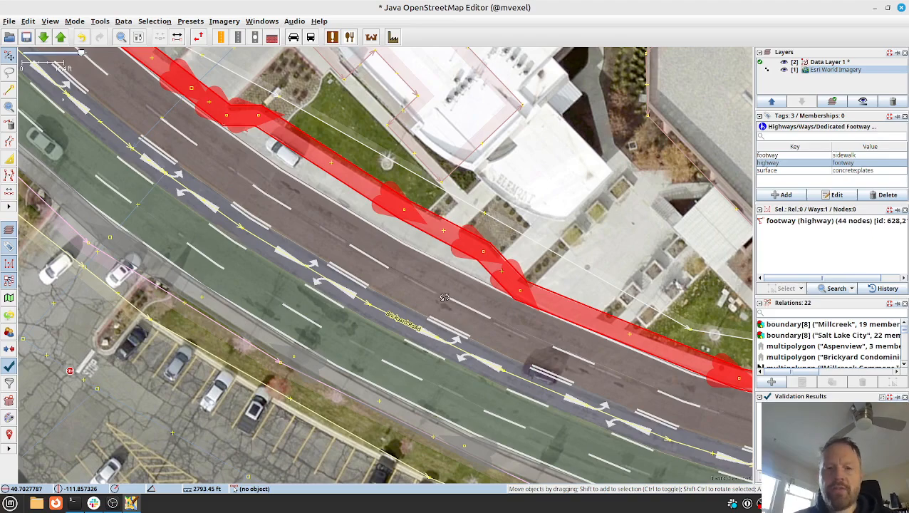
Start an upload to run validation, cancel it and inspect the short Brickyard Road segment listed in the validation results.
{"action": "key", "text": "ctrl+shift+Up"}
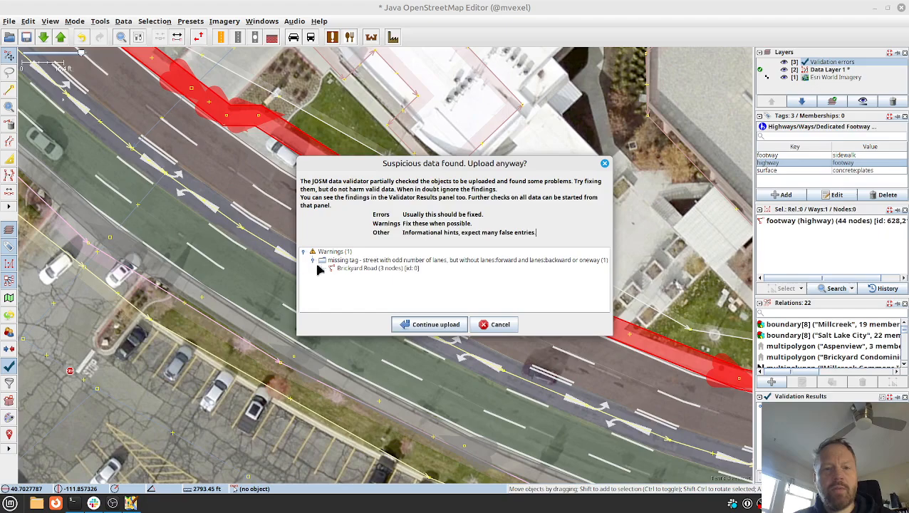
{"action": "left_click", "coordinate": [495, 324]}
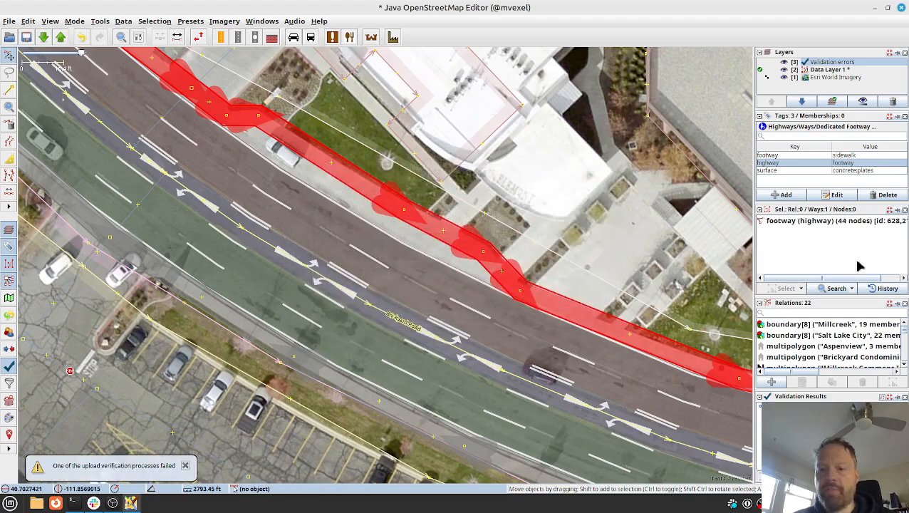
{"action": "double_click", "coordinate": [787, 406]}
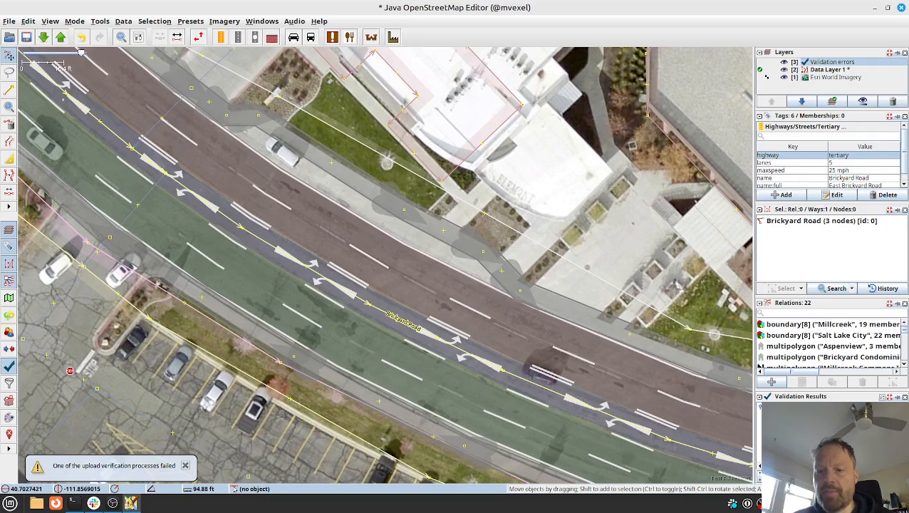
{"action": "key", "text": "3"}
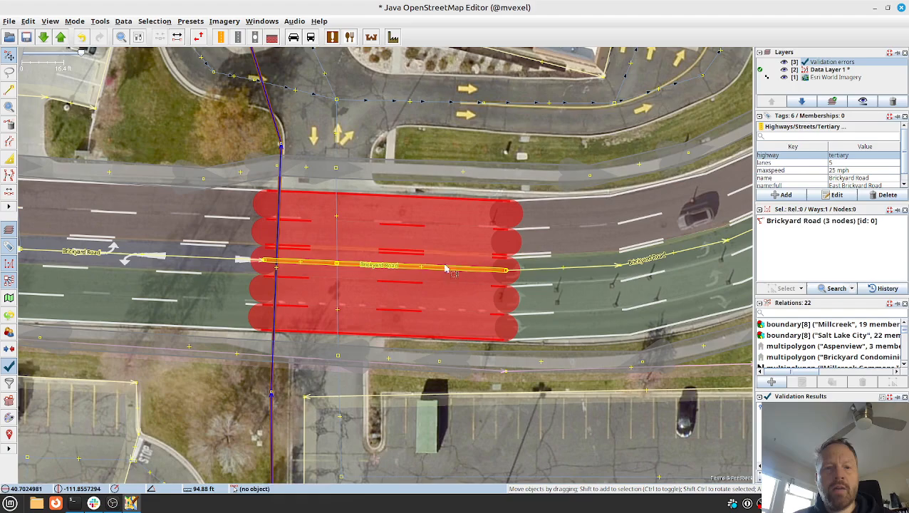
{"action": "left_click", "coordinate": [530, 240]}
{"action": "left_click", "coordinate": [463, 278]}
{"action": "left_click", "coordinate": [465, 281]}
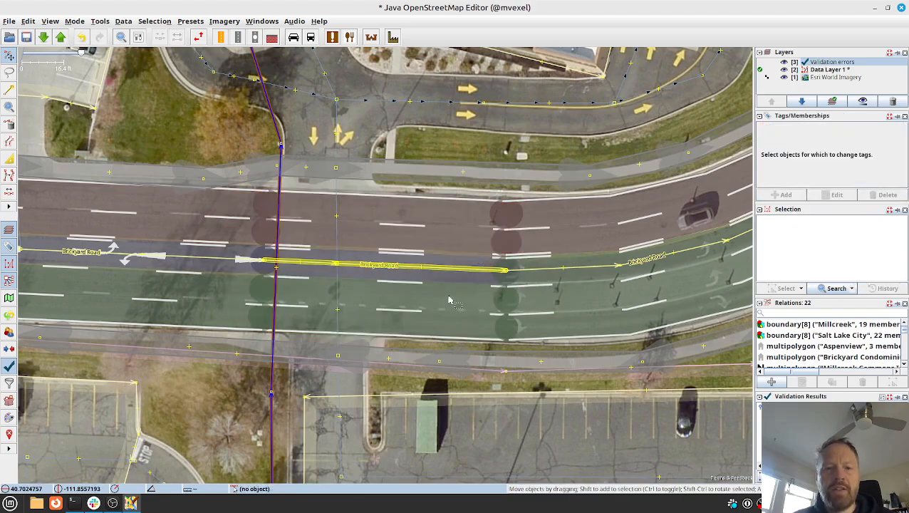
Define the short Brickyard Road segment as bidirectional with 2 backward and 3 forward lanes, apply the tags and check it against the bare imagery.
{"action": "left_click", "coordinate": [438, 271]}
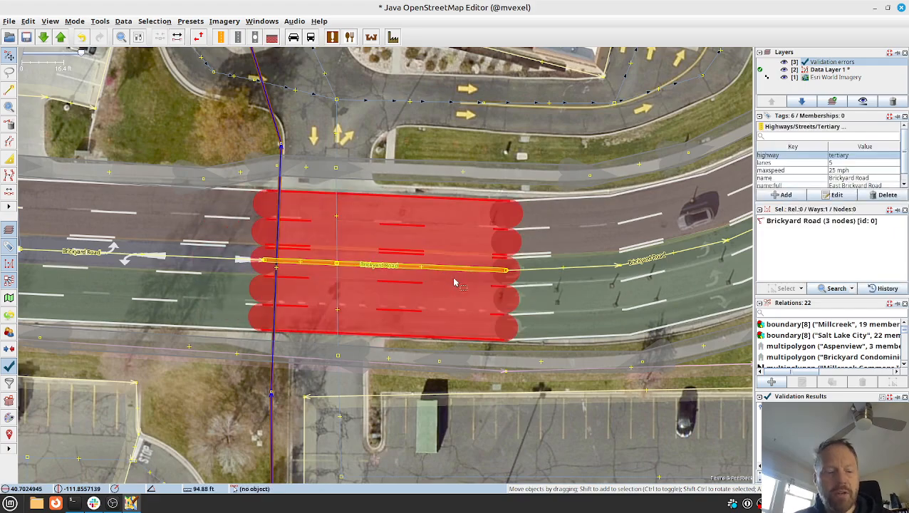
{"action": "key", "text": "alt+shift+1"}
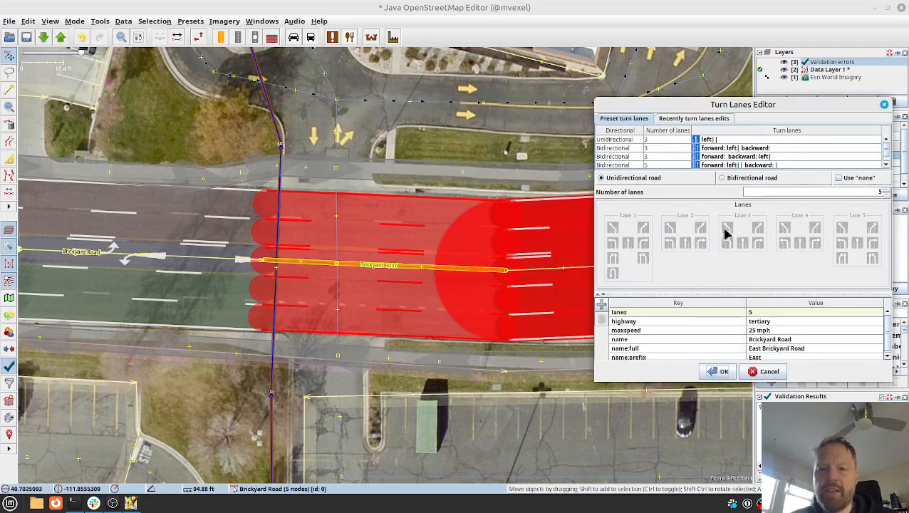
{"action": "left_click", "coordinate": [726, 178]}
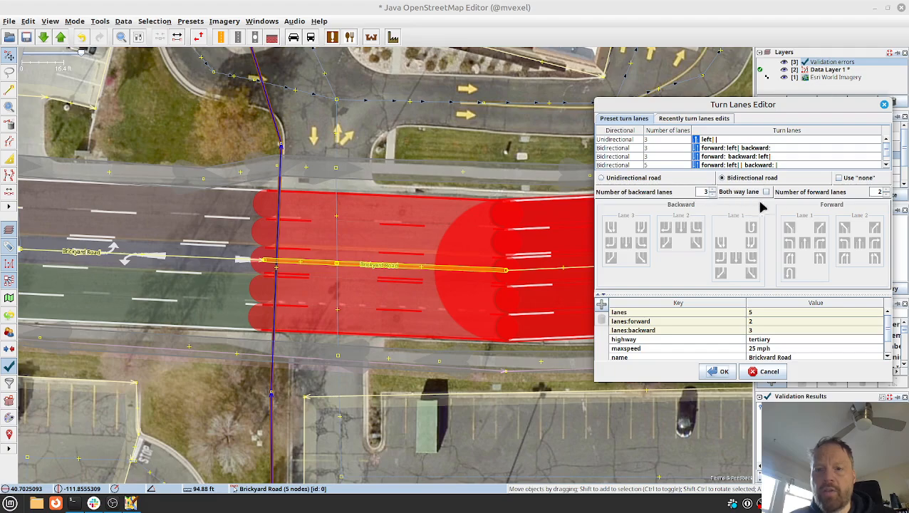
{"action": "left_click", "coordinate": [712, 195]}
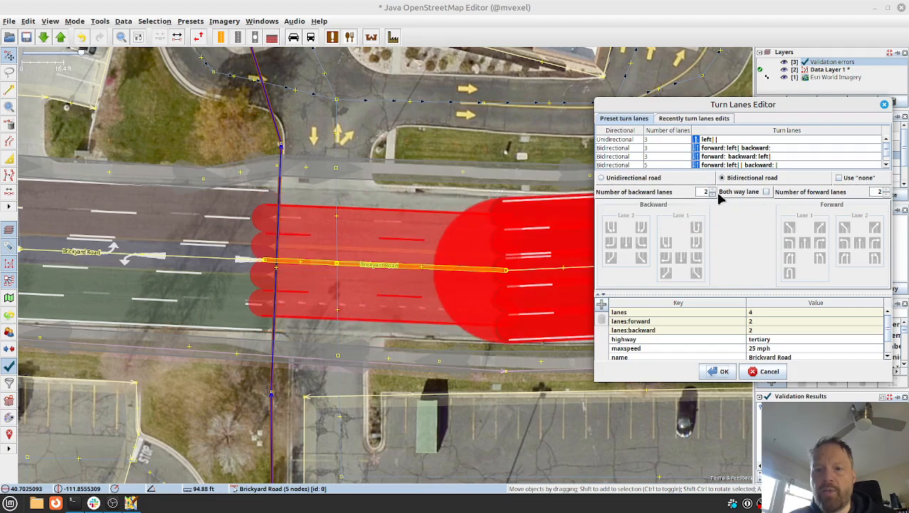
{"action": "left_click", "coordinate": [884, 190]}
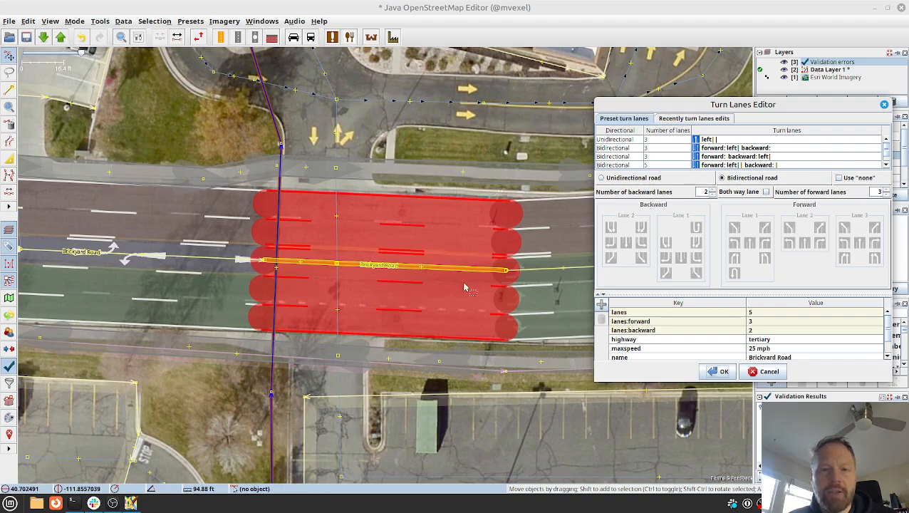
{"action": "left_click", "coordinate": [719, 370]}
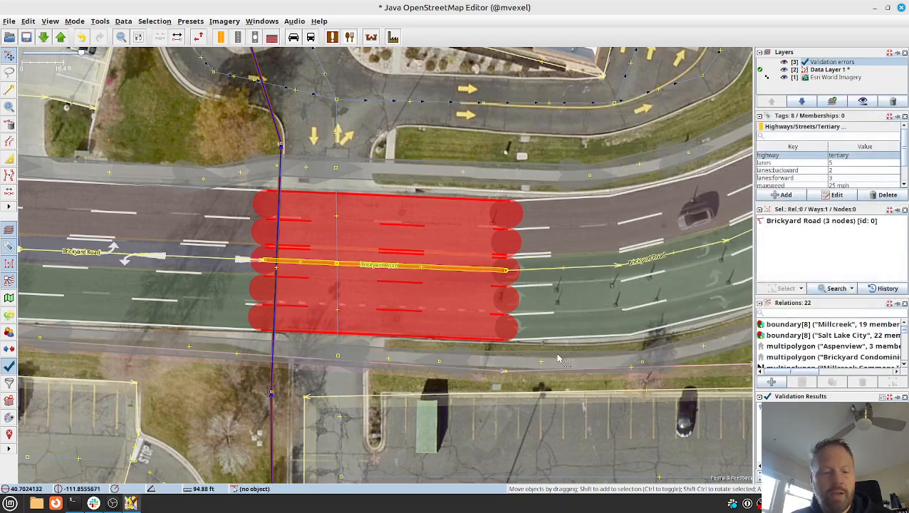
{"action": "key", "text": "alt+2"}
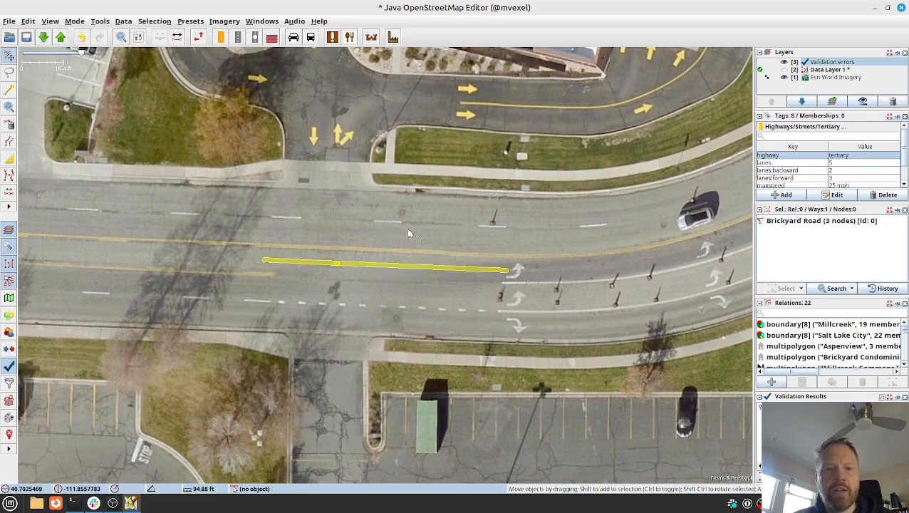
{"action": "key", "text": "alt+2"}
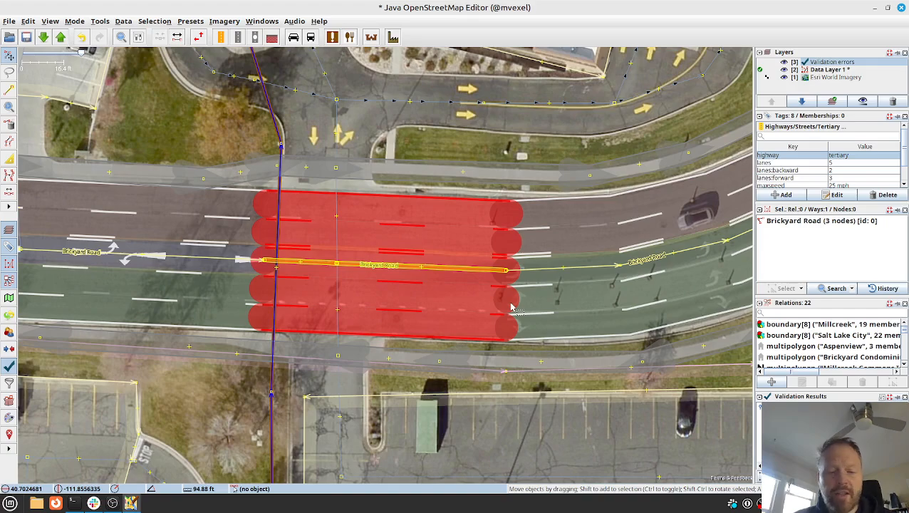
Upload the changes to OpenStreetMap with the changeset comment "add turn lane configuration" and Esri World Imagery as the source.
{"action": "key", "text": "ctrl+shift+Up"}
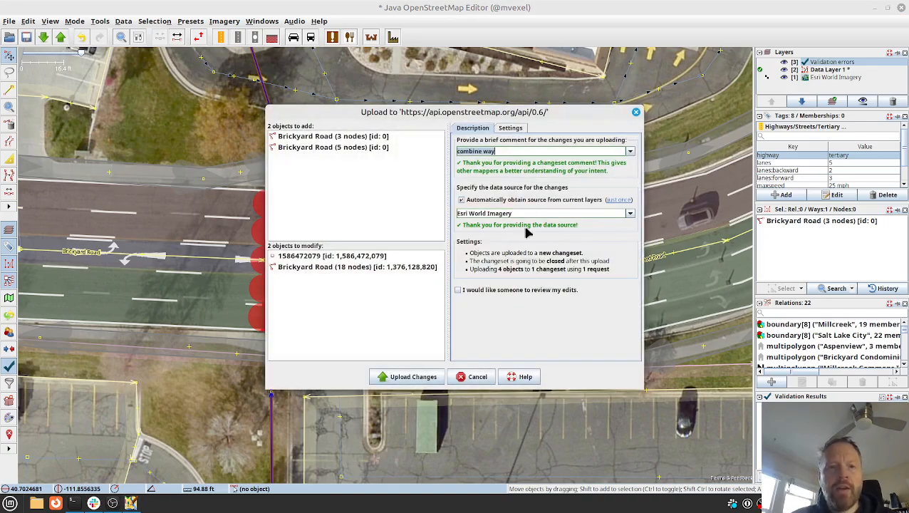
{"action": "left_click", "coordinate": [534, 152]}
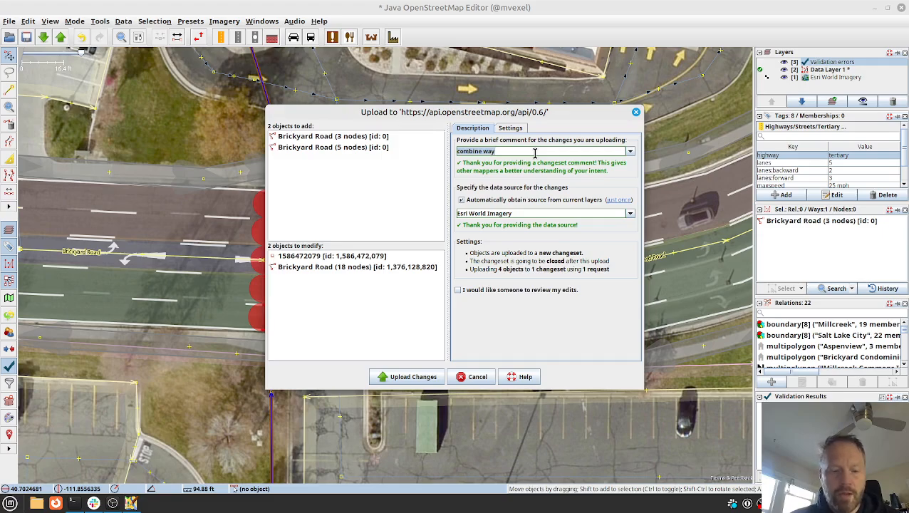
{"action": "type", "text": "add turn lane con"}
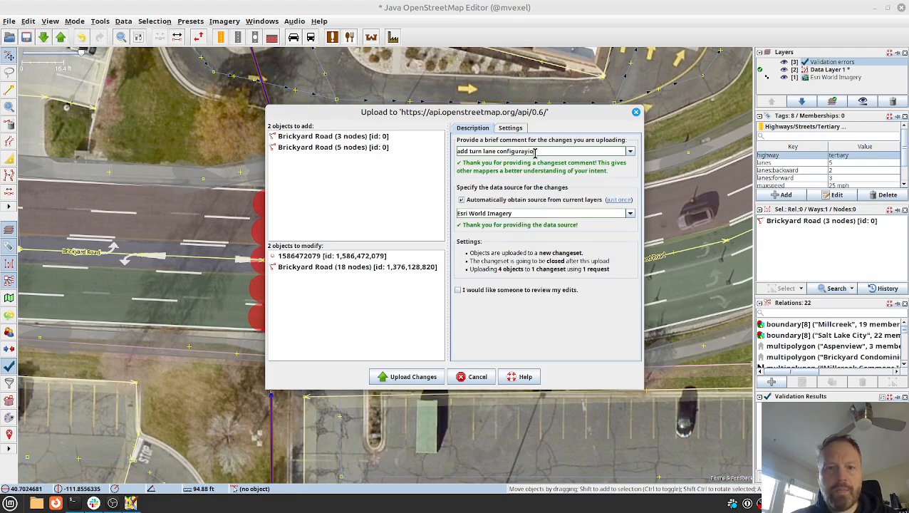
{"action": "type", "text": "figuratio"}
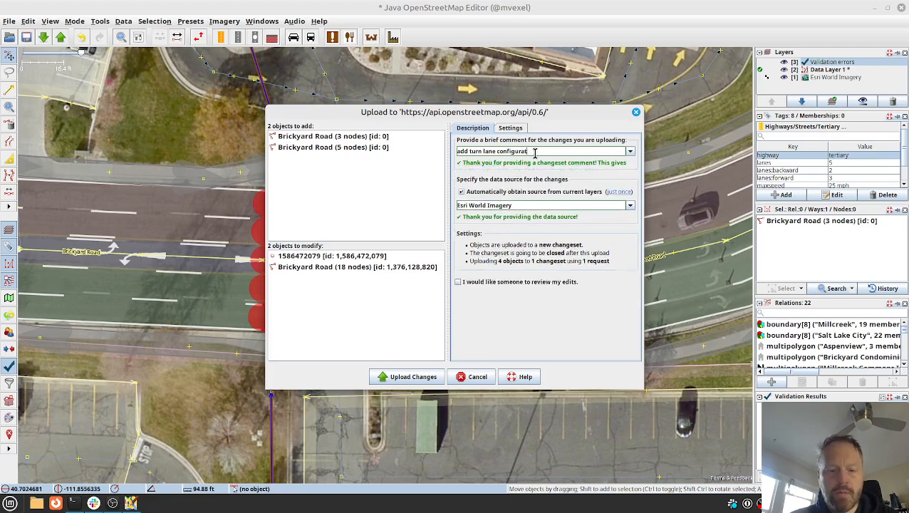
{"action": "left_click", "coordinate": [400, 378]}
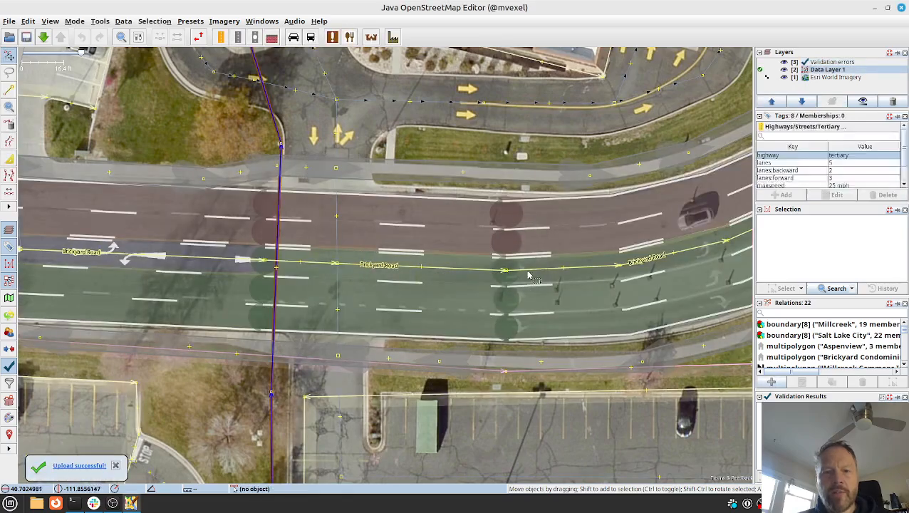
Examine the rendered lanes along Brickyard Road from the both-way turn lane to the Richmond Street intersection and back.
{"action": "left_click_drag", "start_coordinate": [582, 239], "coordinate": [370, 296]}
{"action": "mouse_move", "coordinate": [596, 224]}
{"action": "left_mouse_down"}
{"action": "mouse_move", "coordinate": [512, 252]}
{"action": "mouse_move", "coordinate": [599, 233]}
{"action": "left_mouse_up"}
{"action": "left_click_drag", "start_coordinate": [198, 313], "coordinate": [343, 316]}
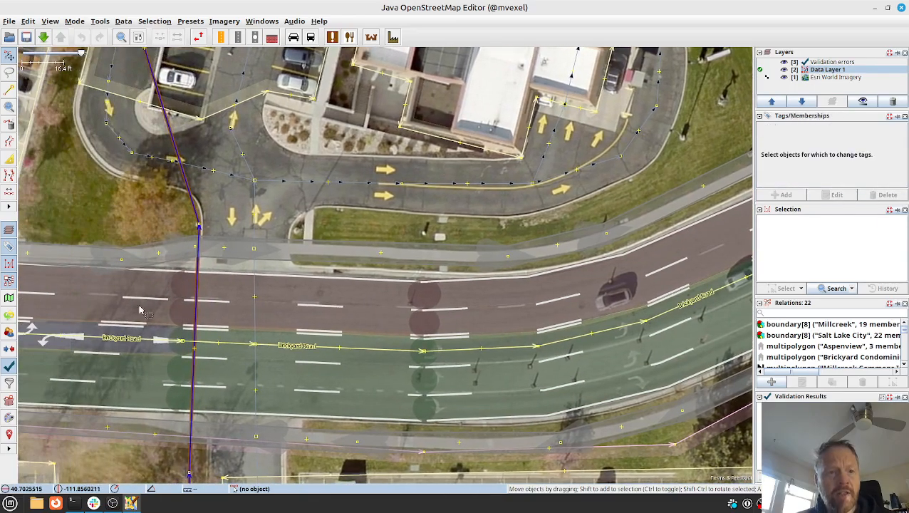
{"action": "left_click_drag", "start_coordinate": [93, 310], "coordinate": [347, 335]}
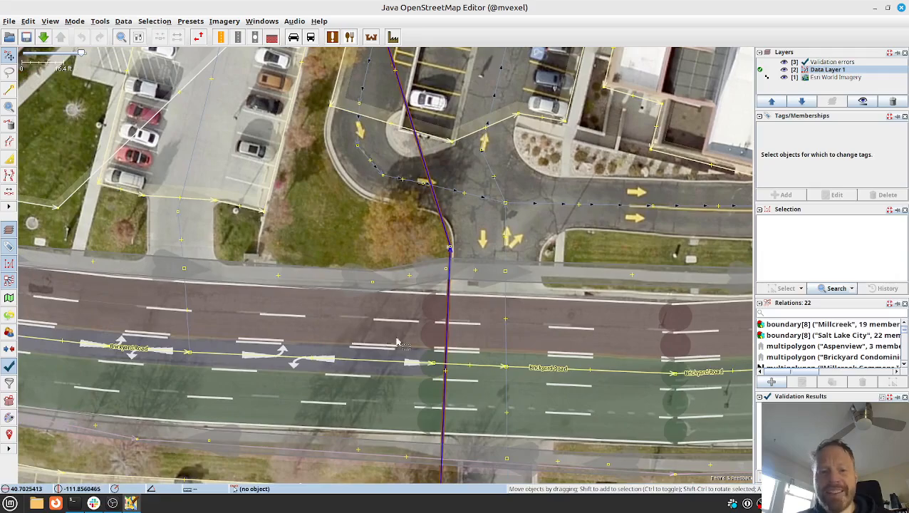
{"action": "left_click", "coordinate": [582, 365]}
{"action": "left_click_drag", "start_coordinate": [684, 335], "coordinate": [417, 341]}
{"action": "left_click_drag", "start_coordinate": [588, 324], "coordinate": [445, 342]}
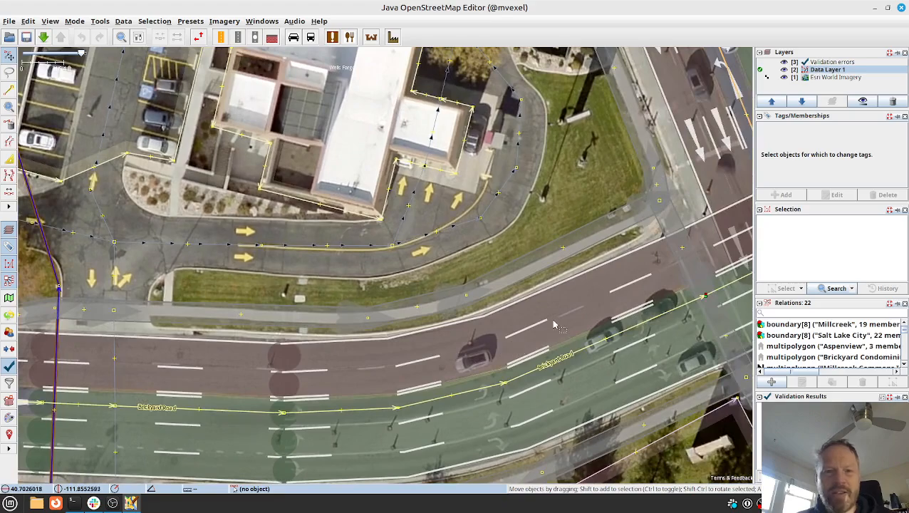
{"action": "left_click_drag", "start_coordinate": [549, 325], "coordinate": [438, 354]}
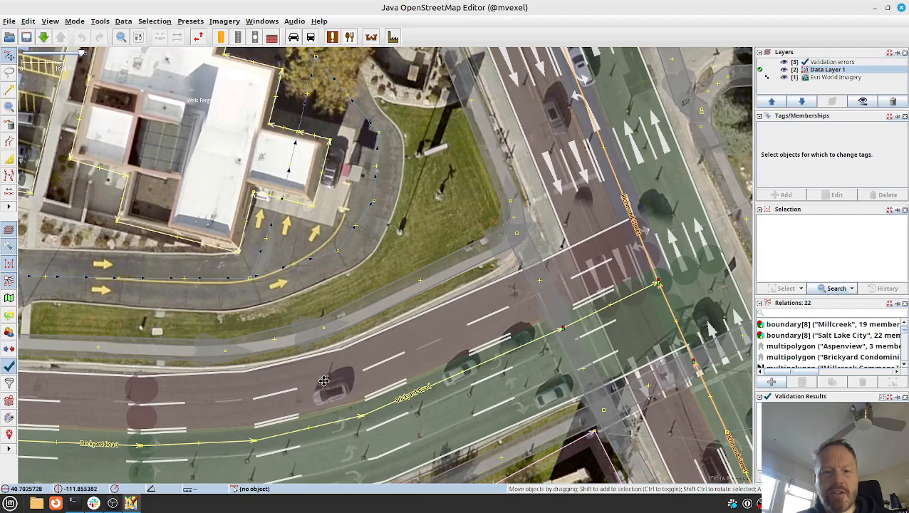
{"action": "left_click_drag", "start_coordinate": [315, 383], "coordinate": [502, 323]}
{"action": "left_click_drag", "start_coordinate": [314, 346], "coordinate": [514, 326]}
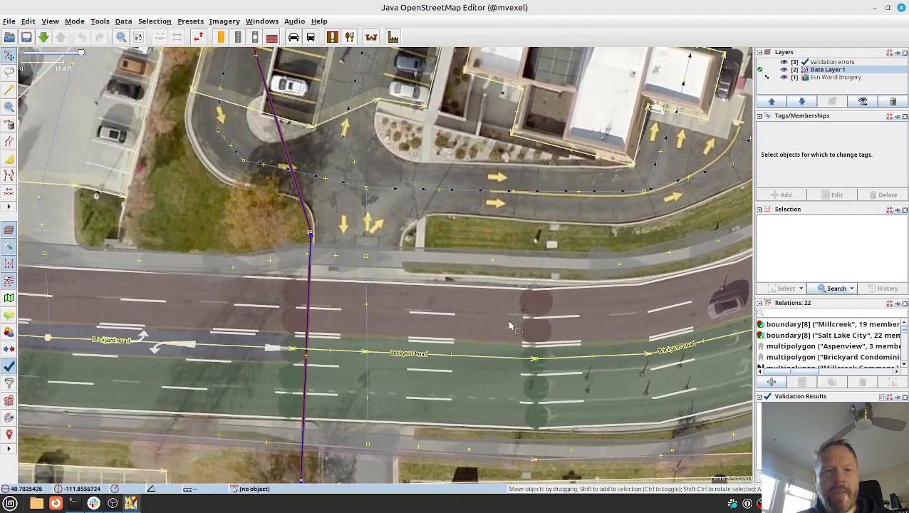
Compare the mapped lanes at the Richmond Street intersection with the bare imagery and return to the short Brickyard Road segment.
{"action": "left_click_drag", "start_coordinate": [589, 314], "coordinate": [436, 340]}
{"action": "left_click_drag", "start_coordinate": [614, 300], "coordinate": [383, 366]}
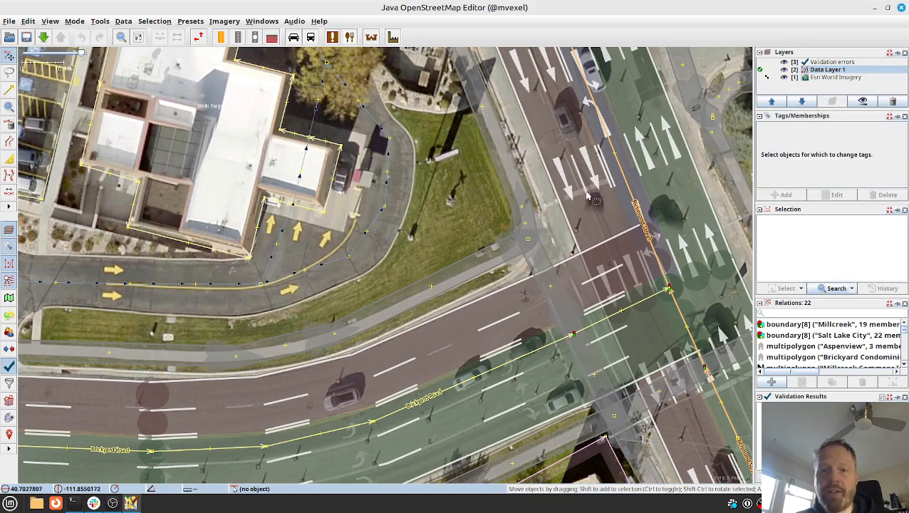
{"action": "key", "text": "alt+2"}
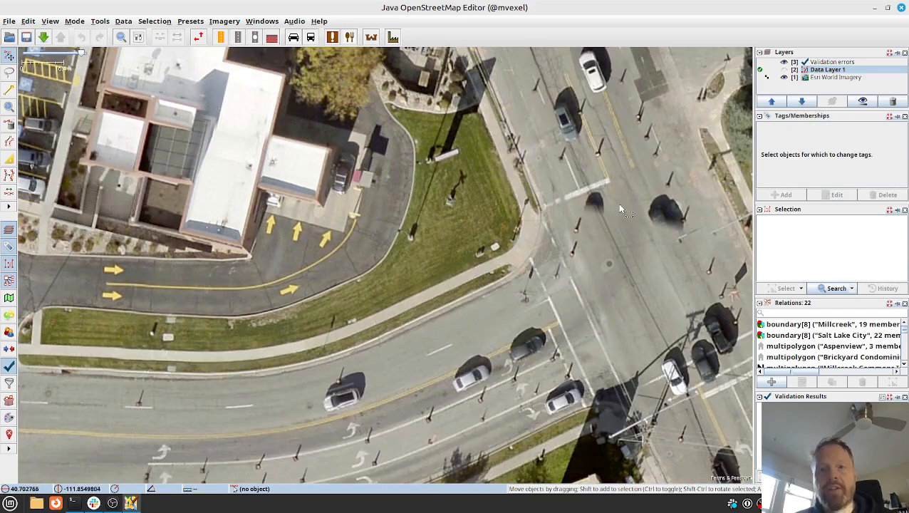
{"action": "key", "text": "alt+2"}
{"action": "left_click_drag", "start_coordinate": [390, 379], "coordinate": [598, 282]}
{"action": "left_click_drag", "start_coordinate": [386, 378], "coordinate": [559, 351]}
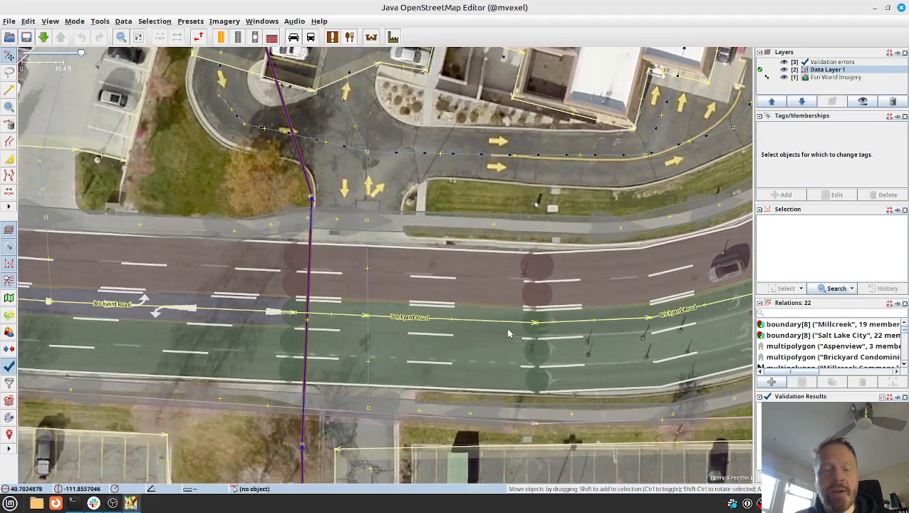